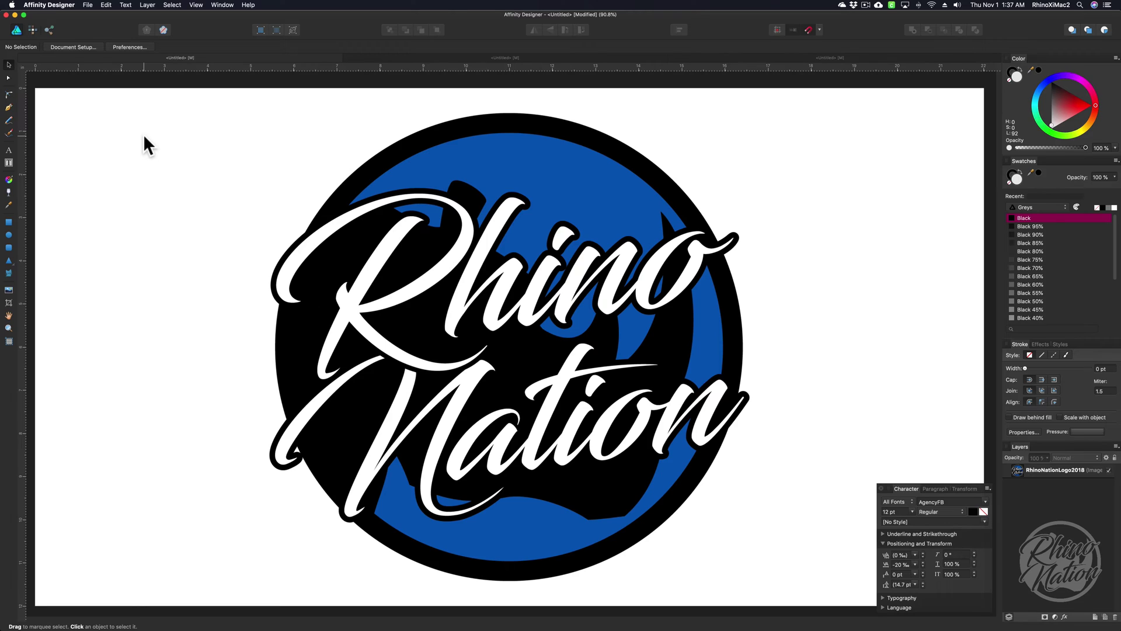
# Step: Switch to the open document containing the finished STRAIT name design and delete both of its curve objects
pyautogui.click(847, 55)
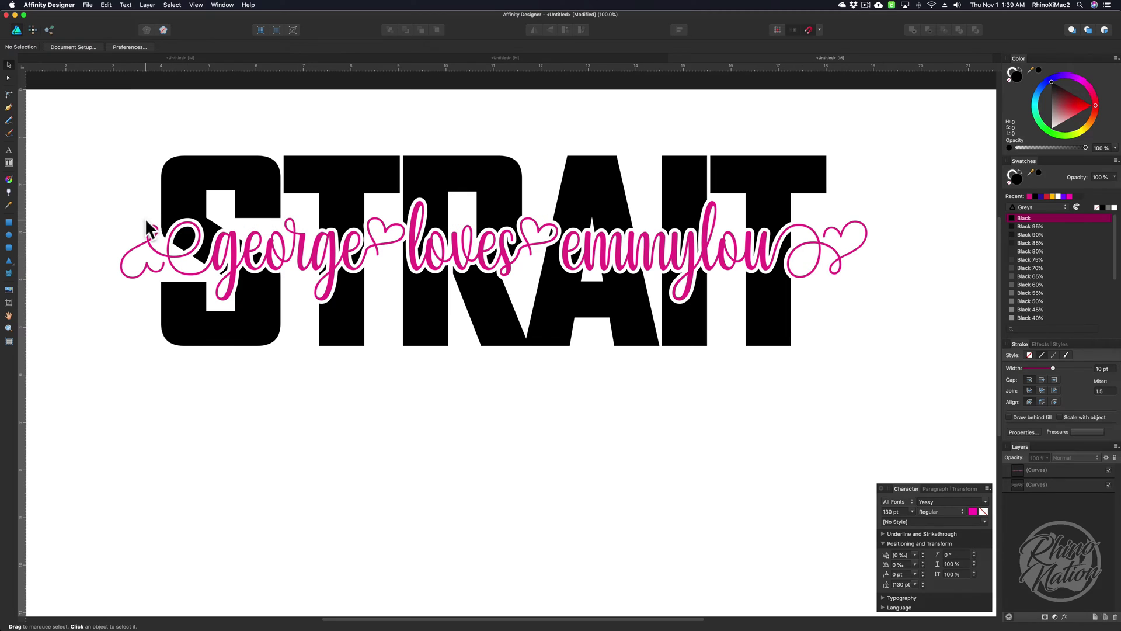
pyautogui.moveTo(64, 118); pyautogui.dragTo(865, 418)
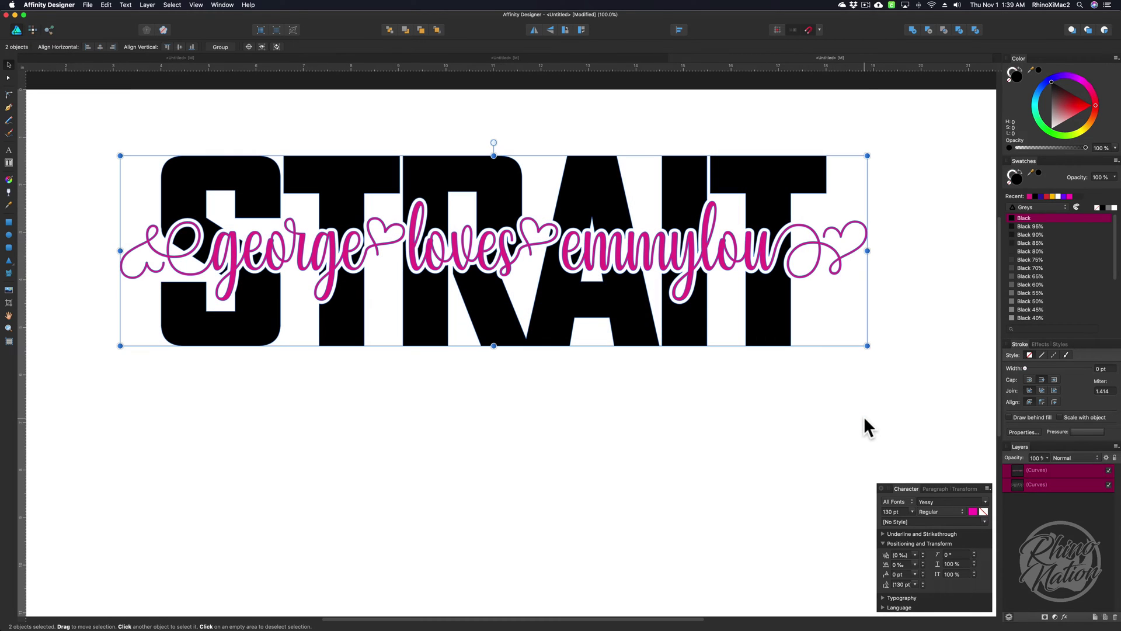
pyautogui.press('Delete')
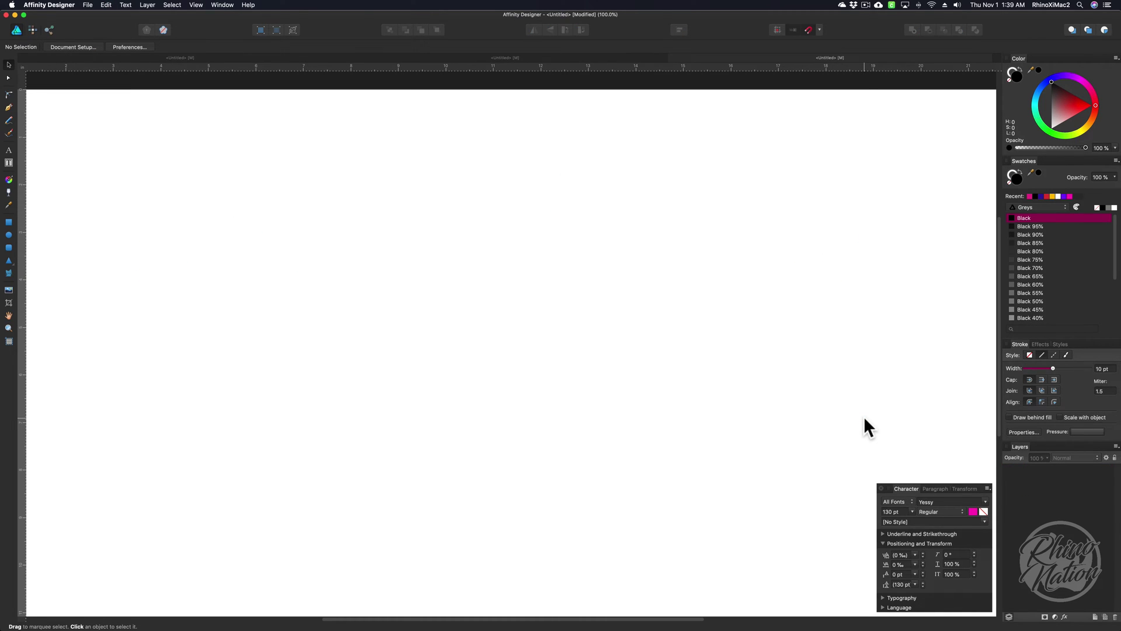
# Step: Add the art text "STRAIT" in the AgencyFB font on the empty page
pyautogui.click(9, 150)
pyautogui.click(491, 379)
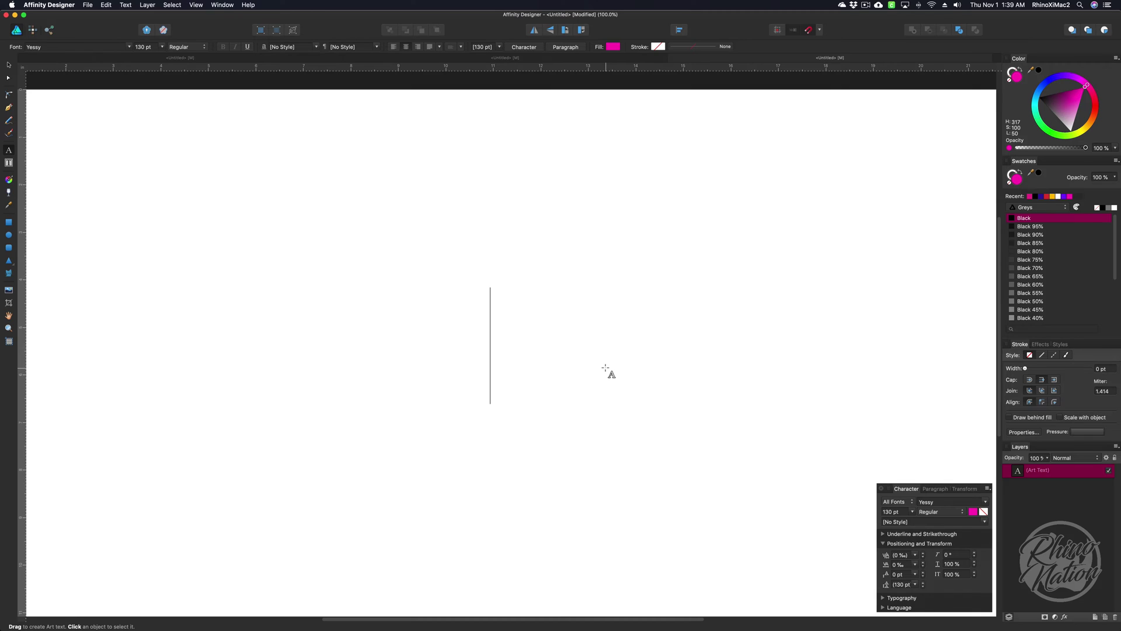
pyautogui.click(945, 503)
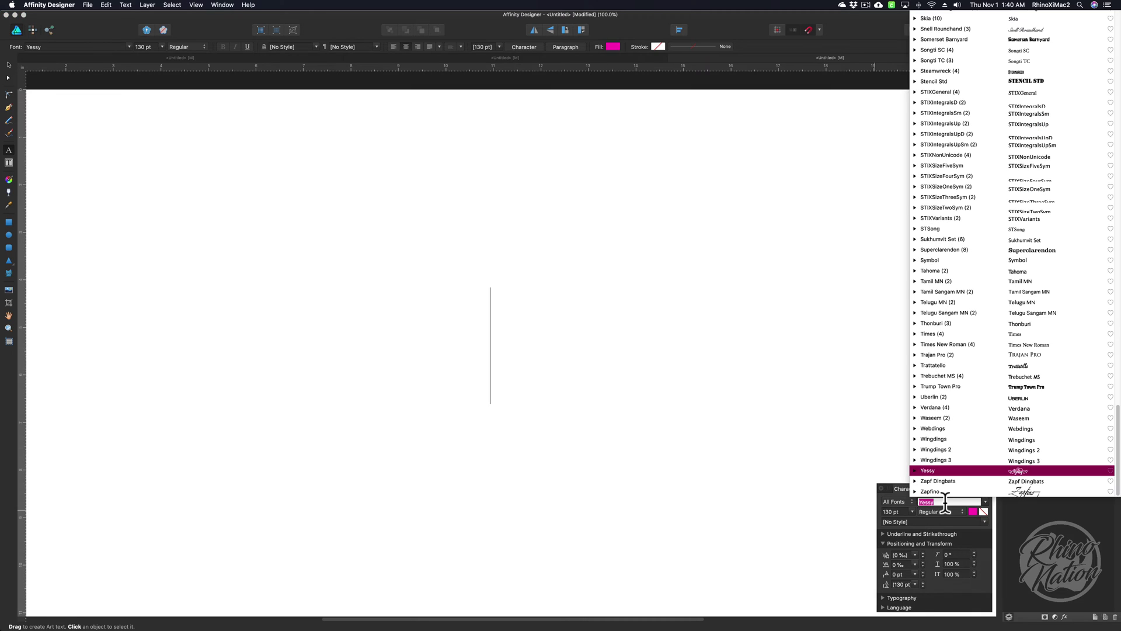
pyautogui.write('agen')
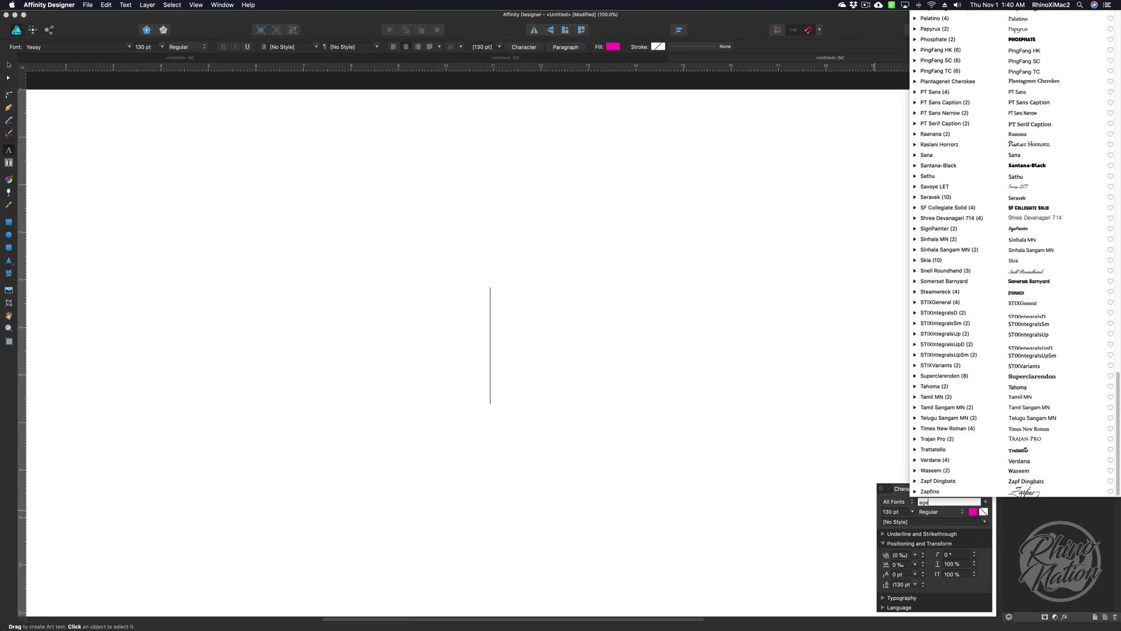
pyautogui.click(942, 511)
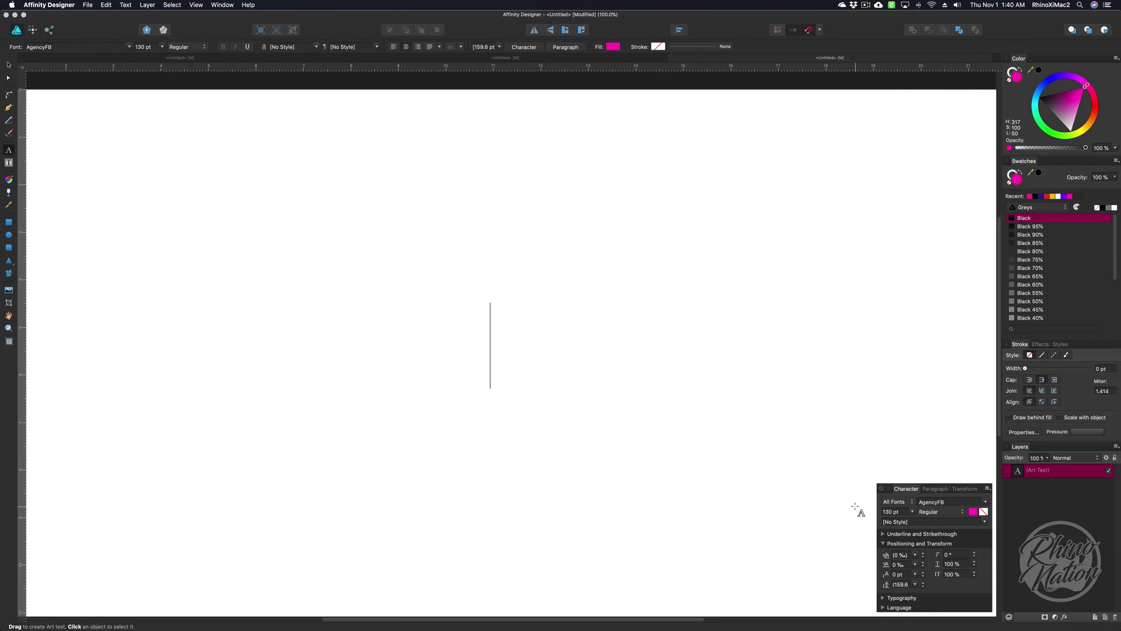
pyautogui.write('STA')
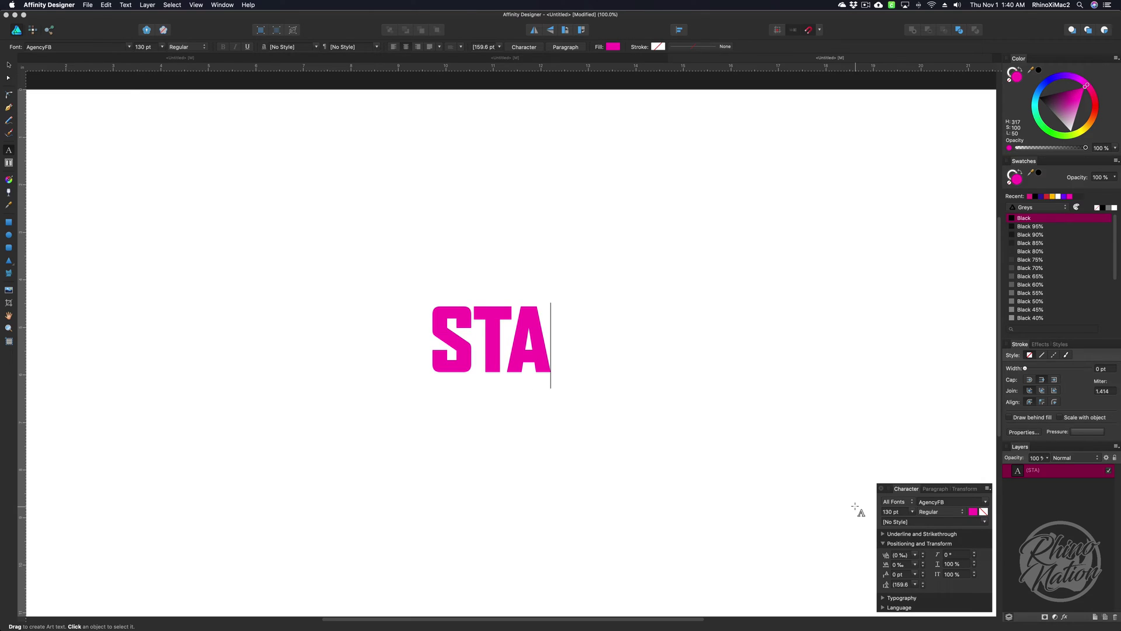
pyautogui.press('BackSpace')
pyautogui.write('RAI')
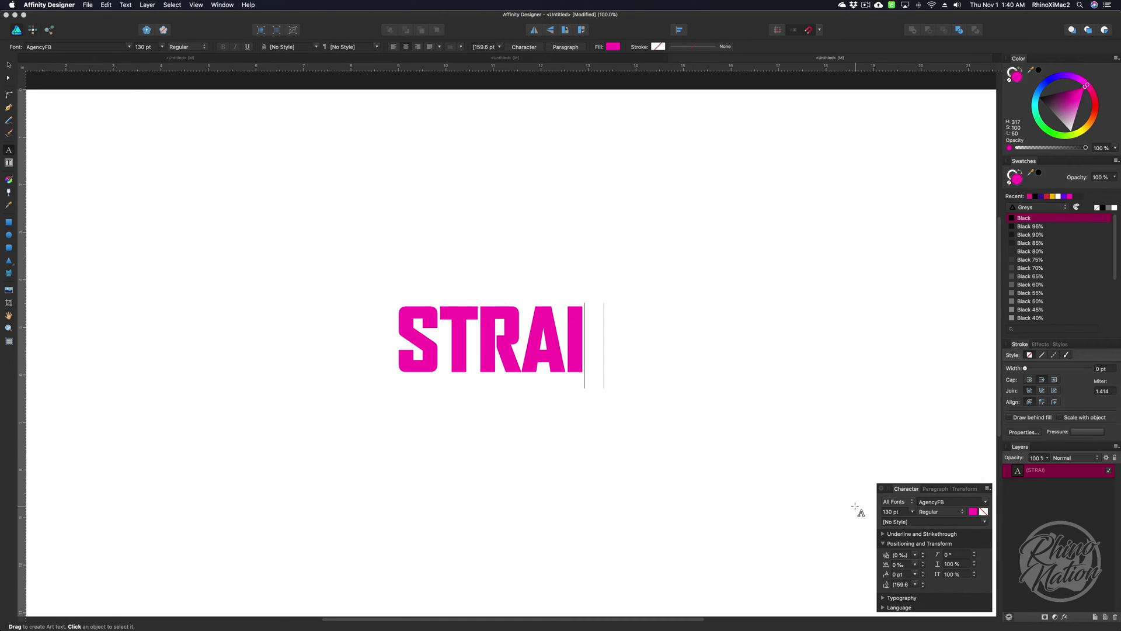
pyautogui.write('T')
pyautogui.press('Escape')
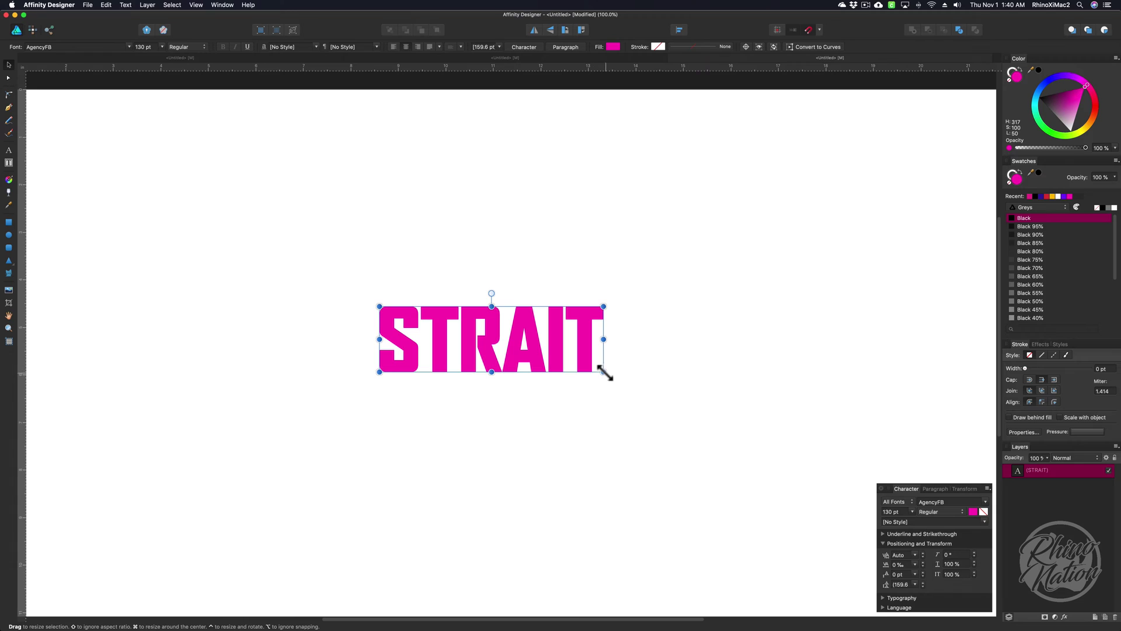
# Step: Enlarge the STRAIT text to about 395 pt and fill it with black
pyautogui.moveTo(605, 373); pyautogui.dragTo(621, 320)
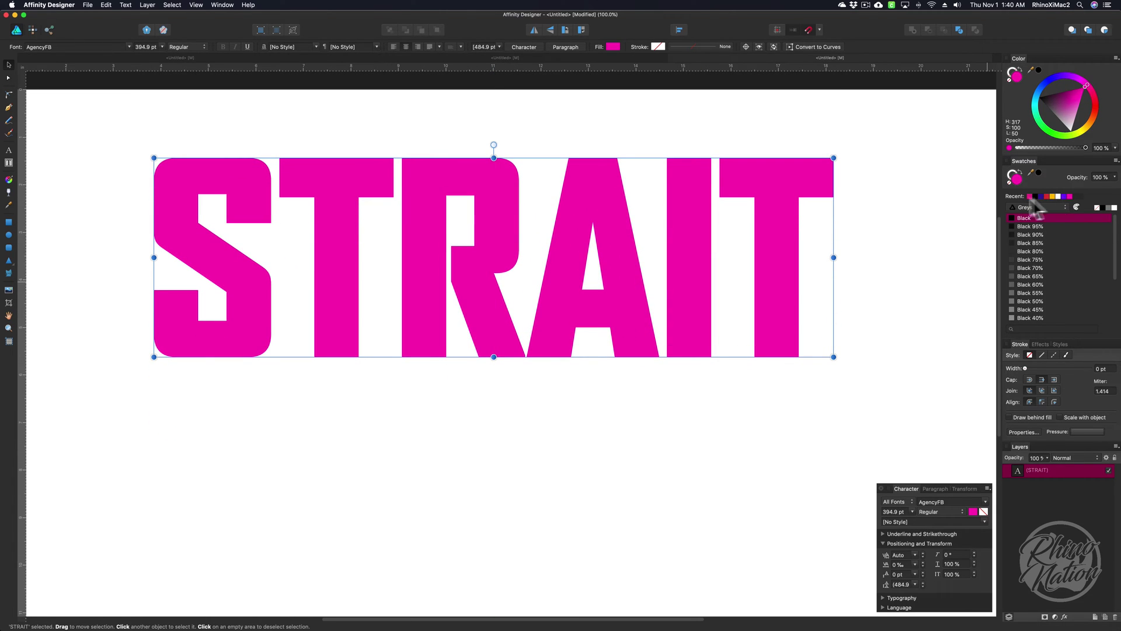
pyautogui.click(1105, 208)
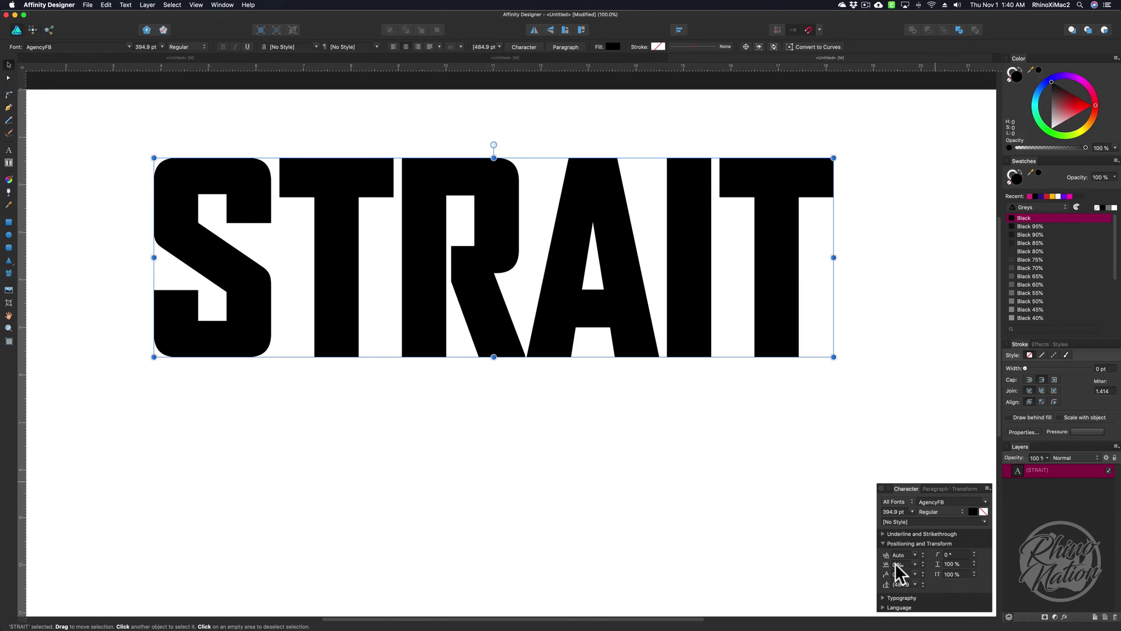
# Step: Tighten the STRAIT text's tracking to -20 ‰ and move the word up slightly
pyautogui.click(915, 563)
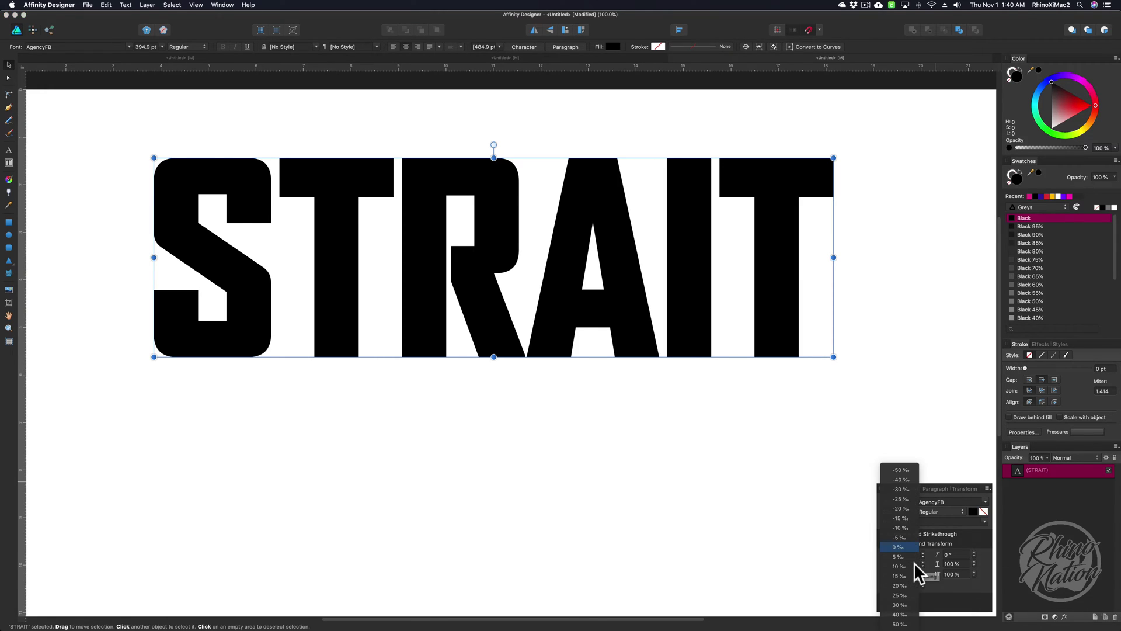
pyautogui.click(901, 507)
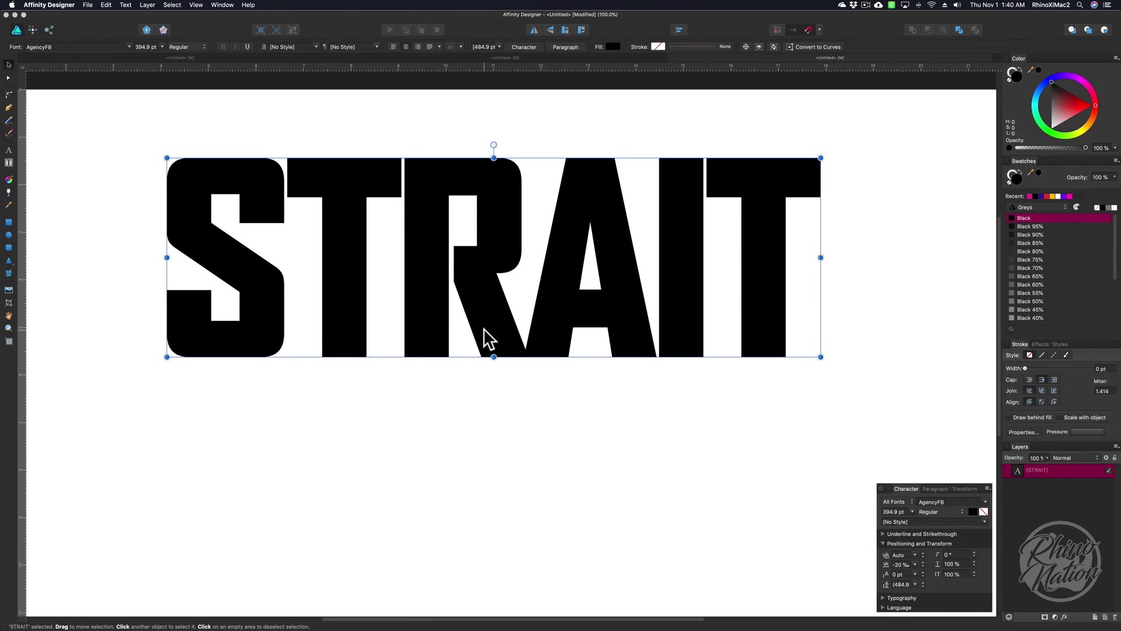
pyautogui.moveTo(483, 328); pyautogui.dragTo(484, 321)
# Step: Resize the STRAIT text to 14 in wide and 4 in high, and shift it right to about X 11.5 in
pyautogui.click(964, 490)
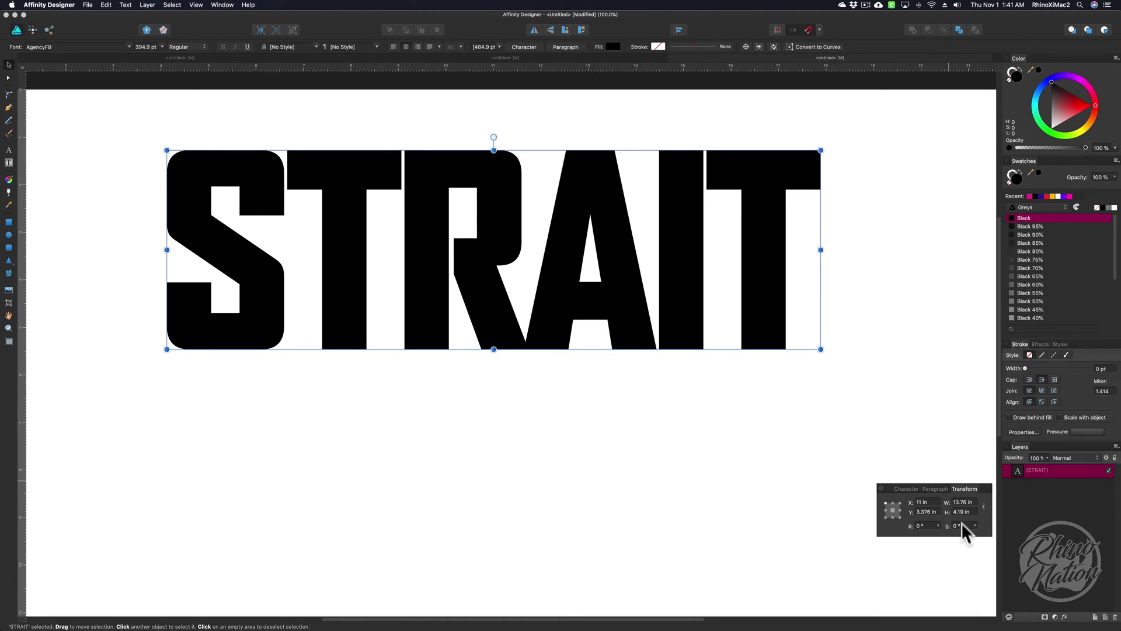
pyautogui.doubleClick(962, 502)
pyautogui.write('14')
pyautogui.press('Tab')
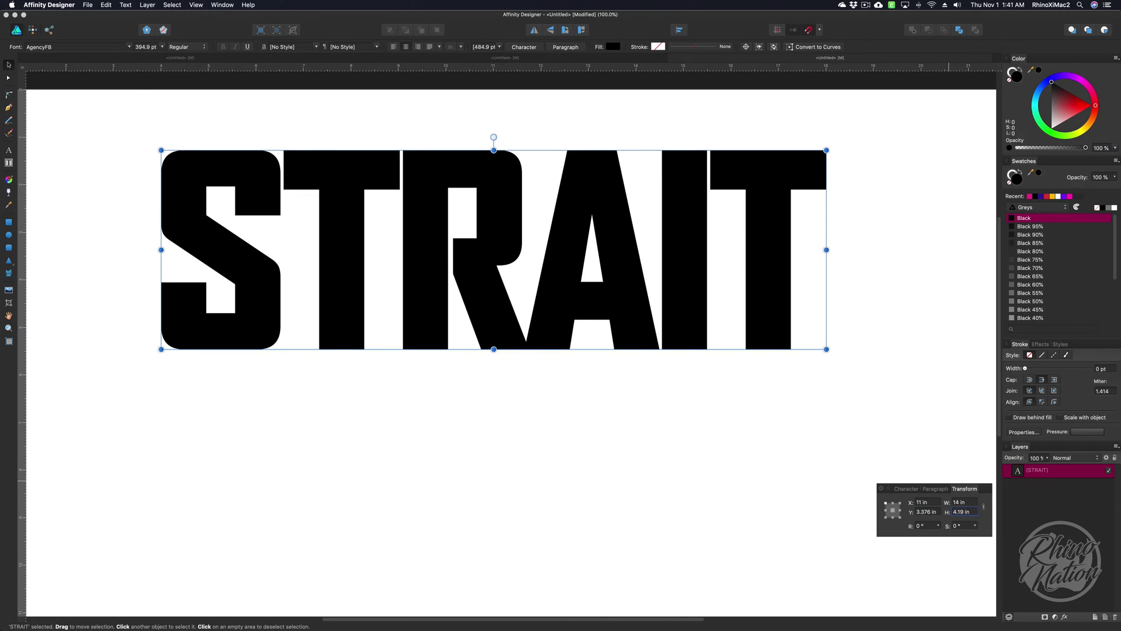
pyautogui.write('4')
pyautogui.press('Tab')
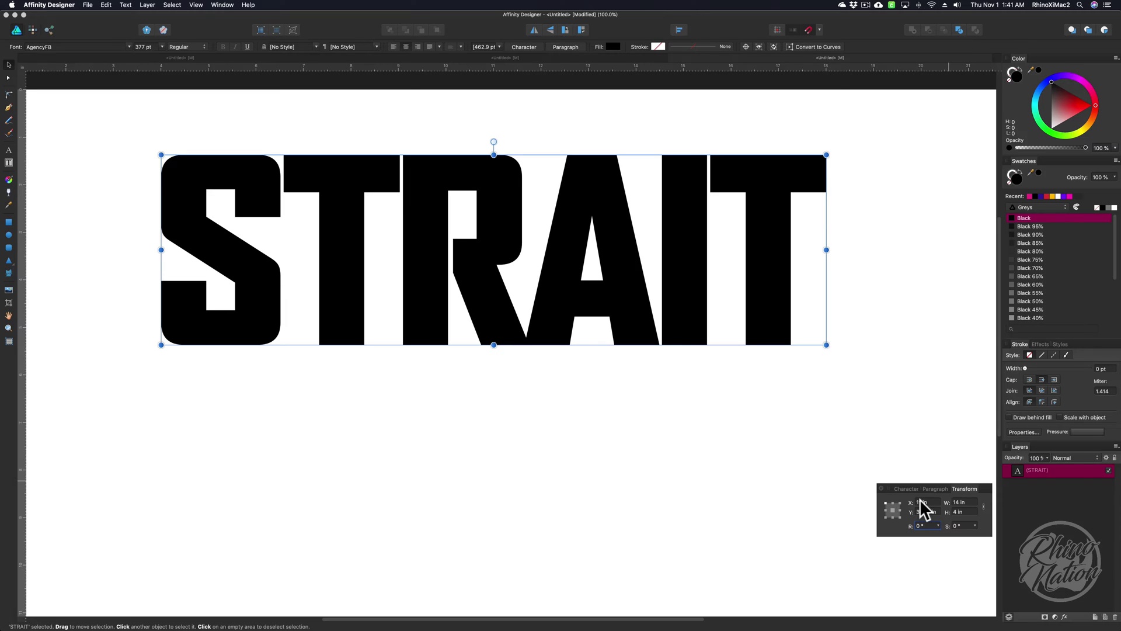
pyautogui.moveTo(391, 275); pyautogui.dragTo(416, 272)
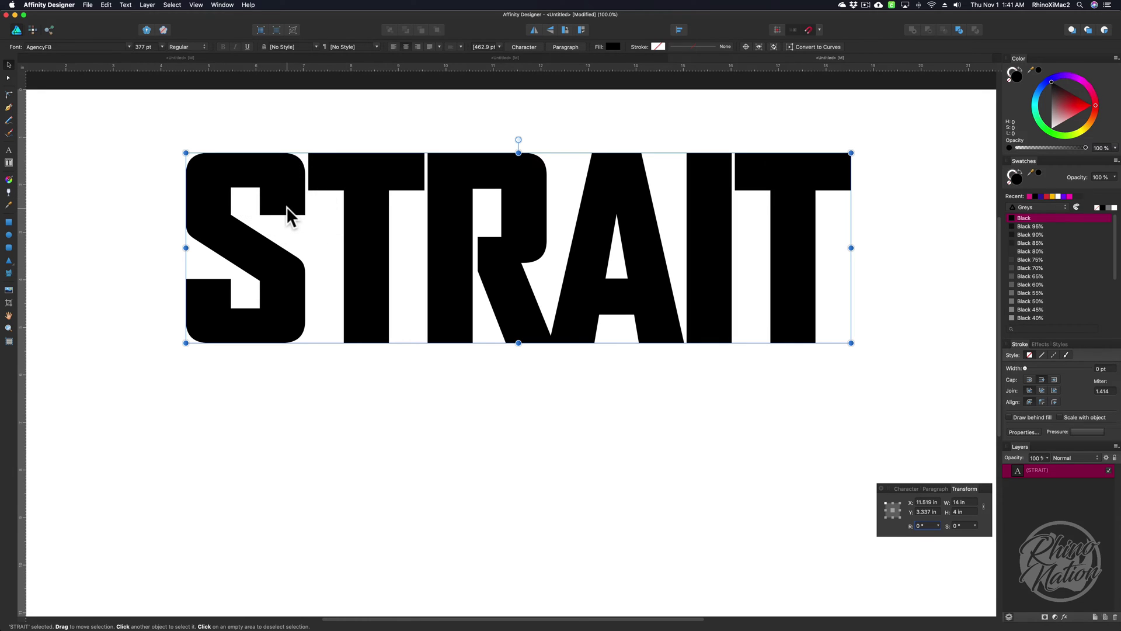
# Step: Convert the STRAIT text to curves and ungroup all of its letters
pyautogui.click(147, 5)
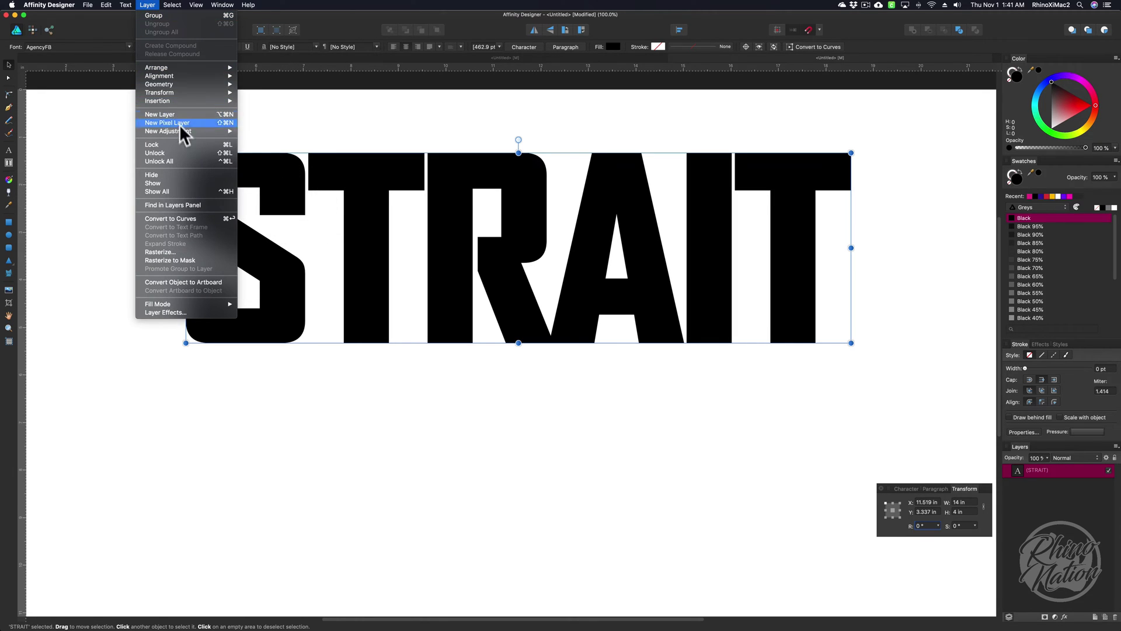
pyautogui.click(176, 219)
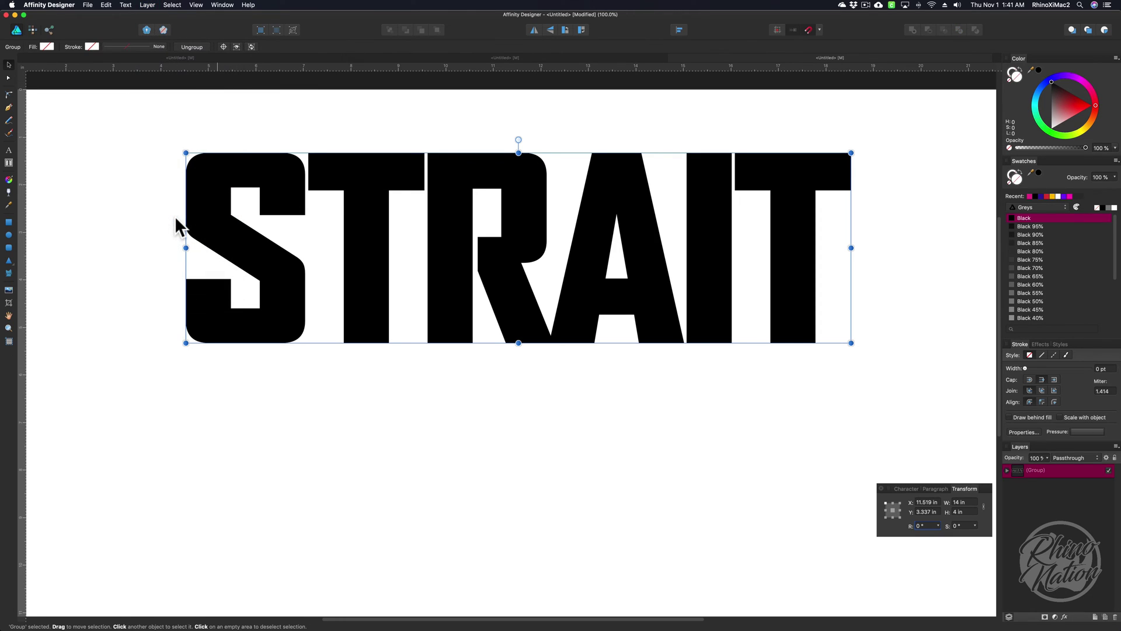
pyautogui.click(148, 5)
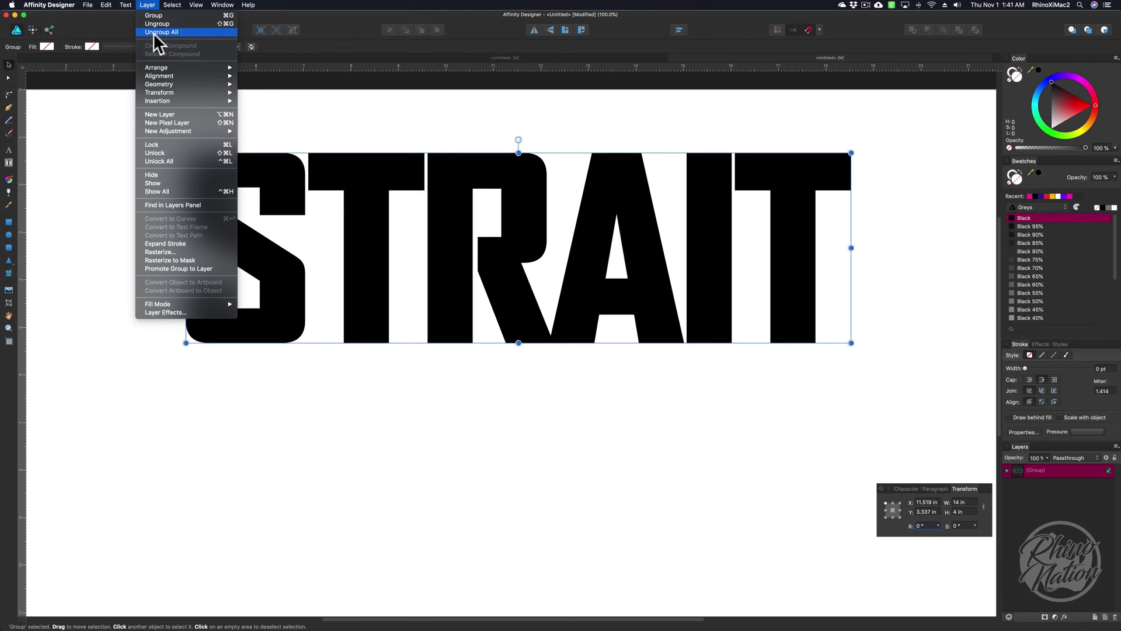
pyautogui.click(170, 32)
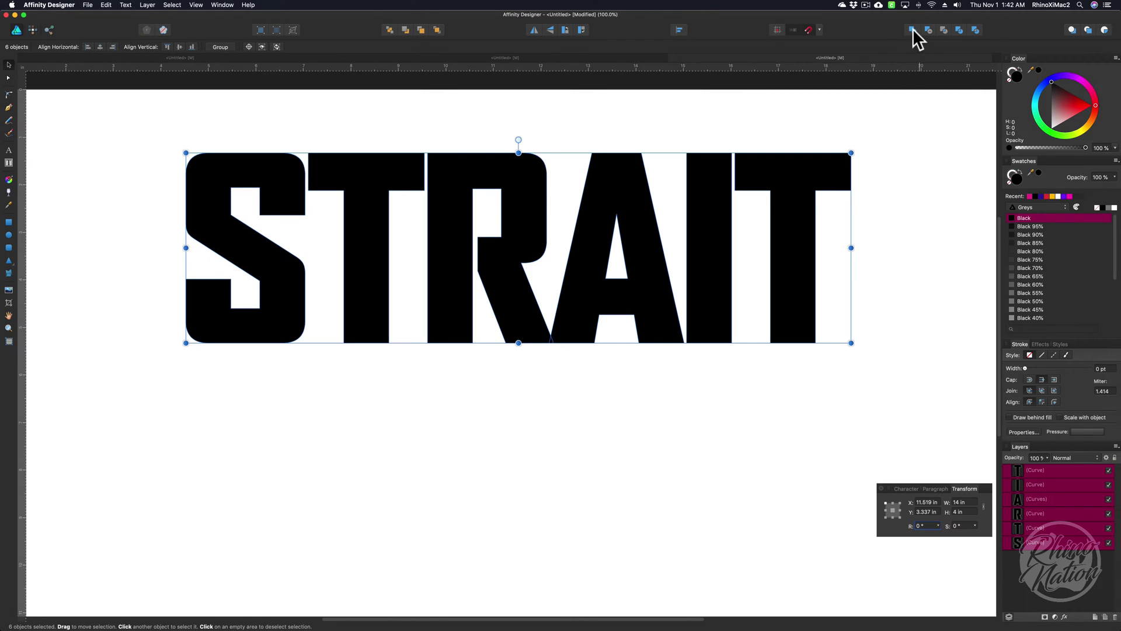
# Step: Merge the six STRAIT letters into a single curves object with the Add operation and lock its layer
pyautogui.click(913, 30)
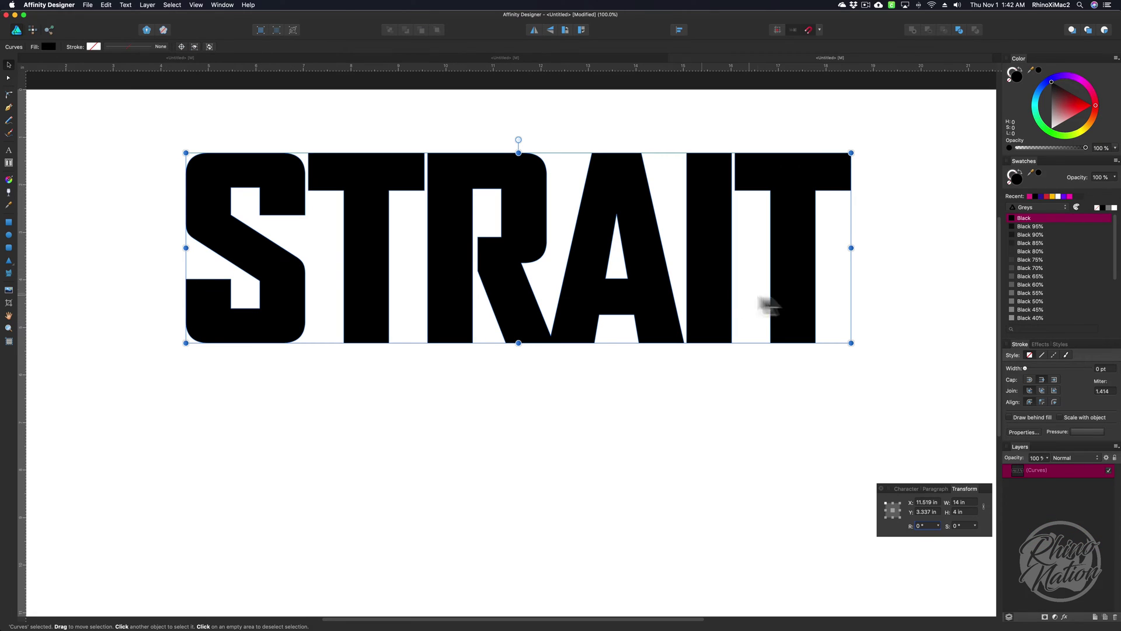
pyautogui.click(710, 413)
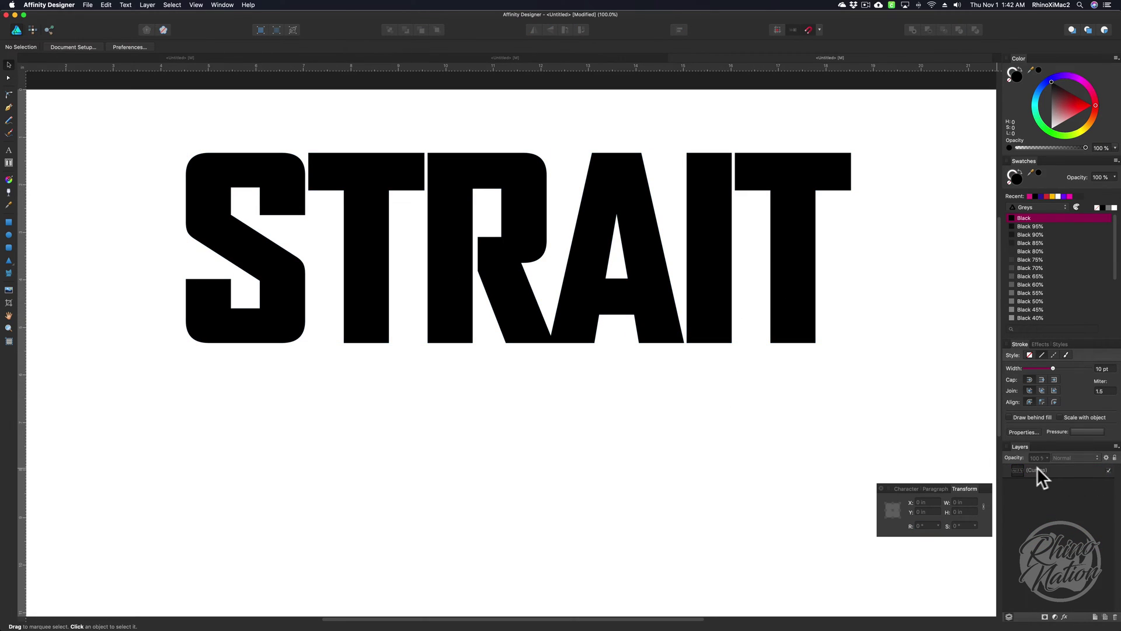
pyautogui.click(1050, 470)
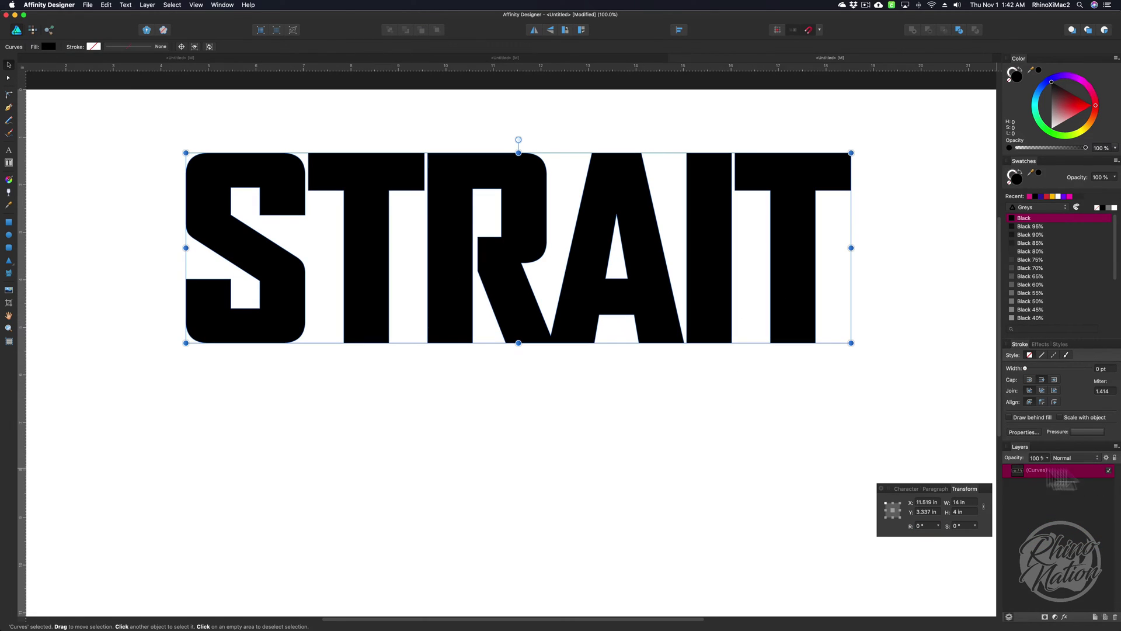
pyautogui.click(1115, 457)
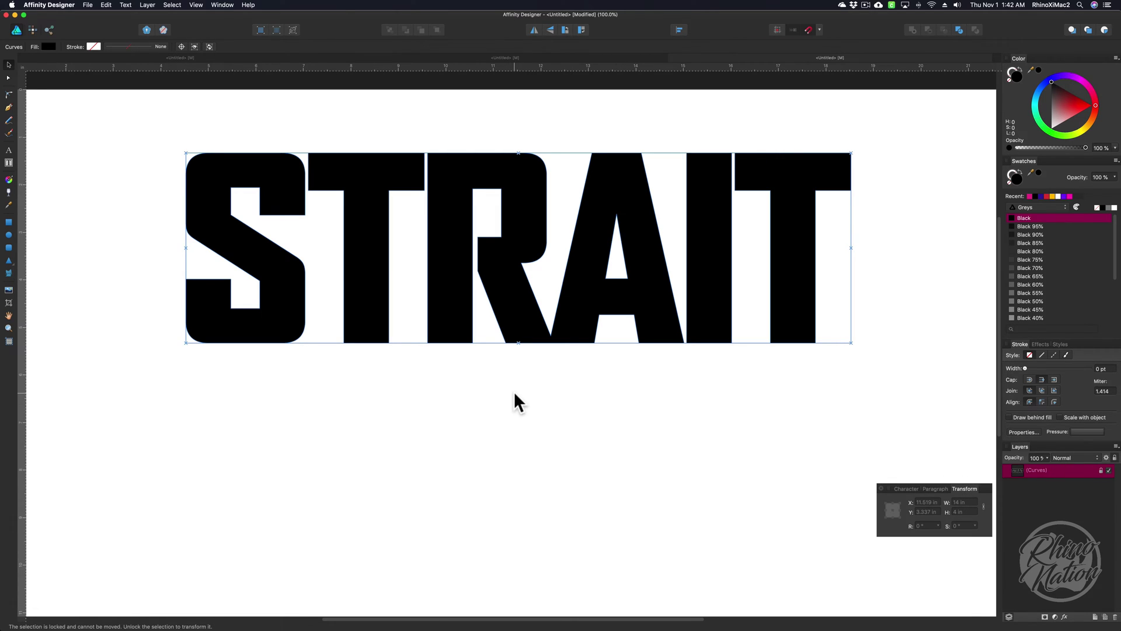
# Step: Start a new art text object below the STRAIT lettering and set its font to Yessy
pyautogui.click(9, 151)
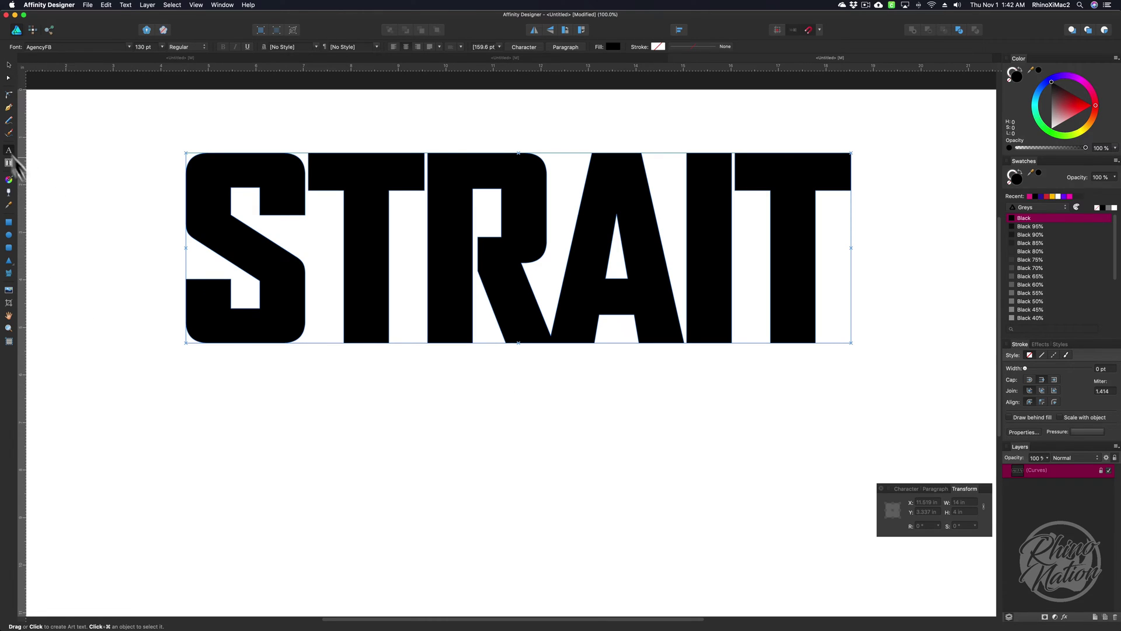
pyautogui.click(509, 484)
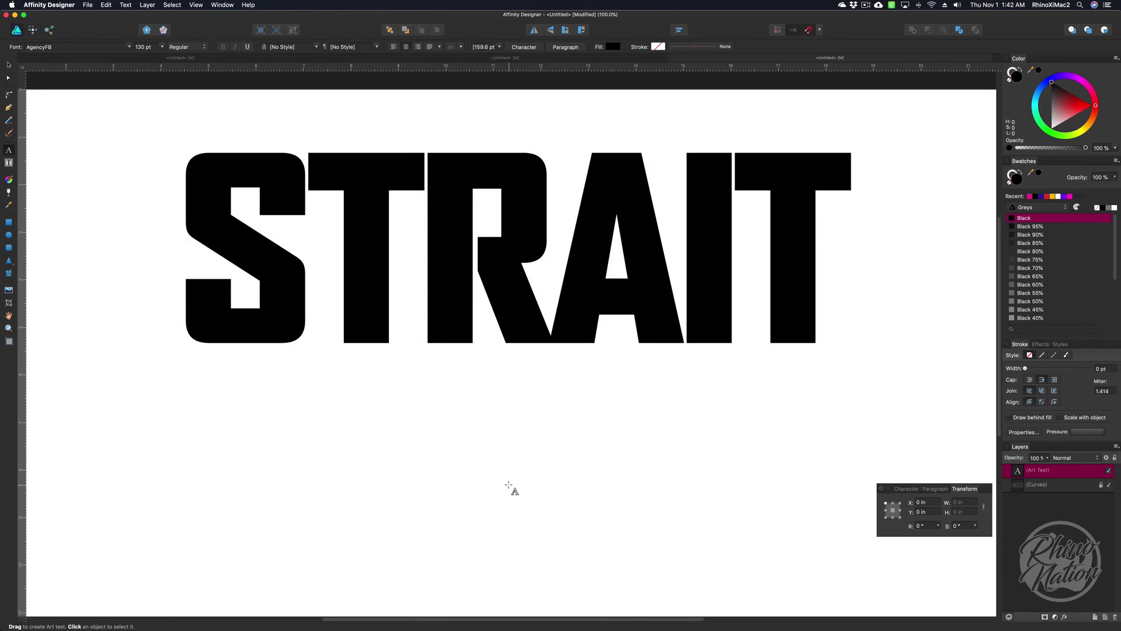
pyautogui.click(906, 488)
pyautogui.click(948, 501)
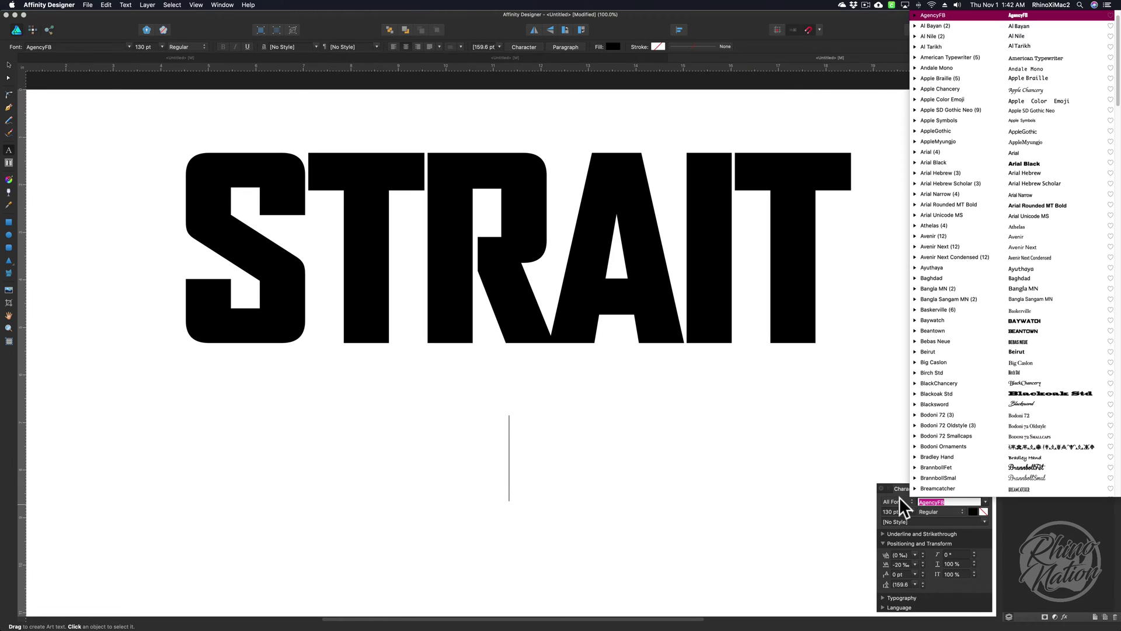
pyautogui.write('yessy')
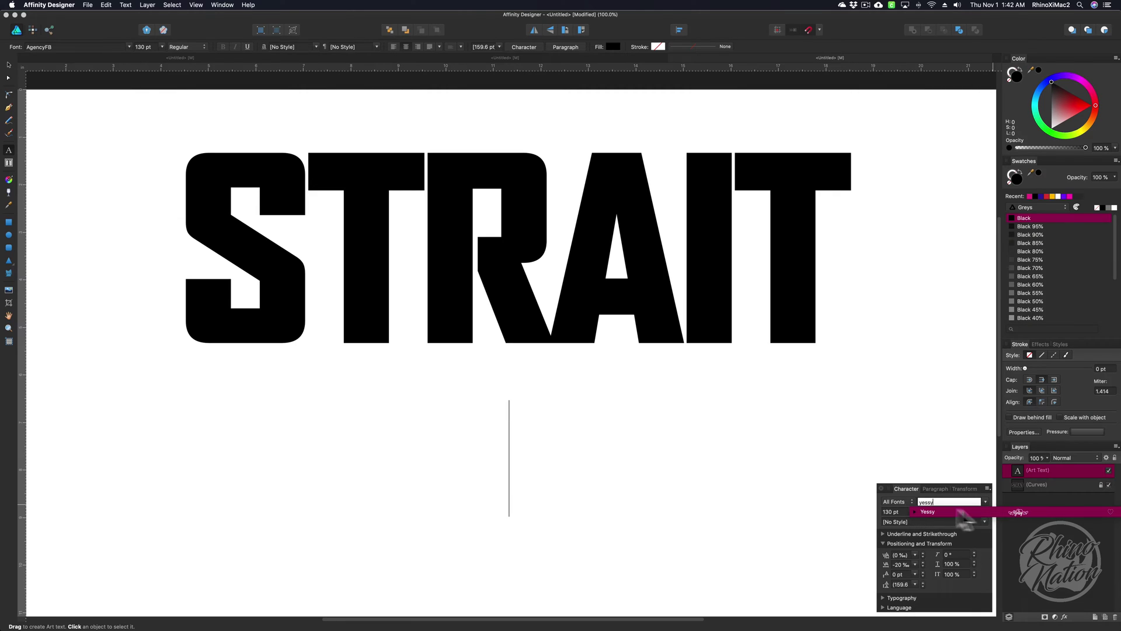
pyautogui.click(936, 512)
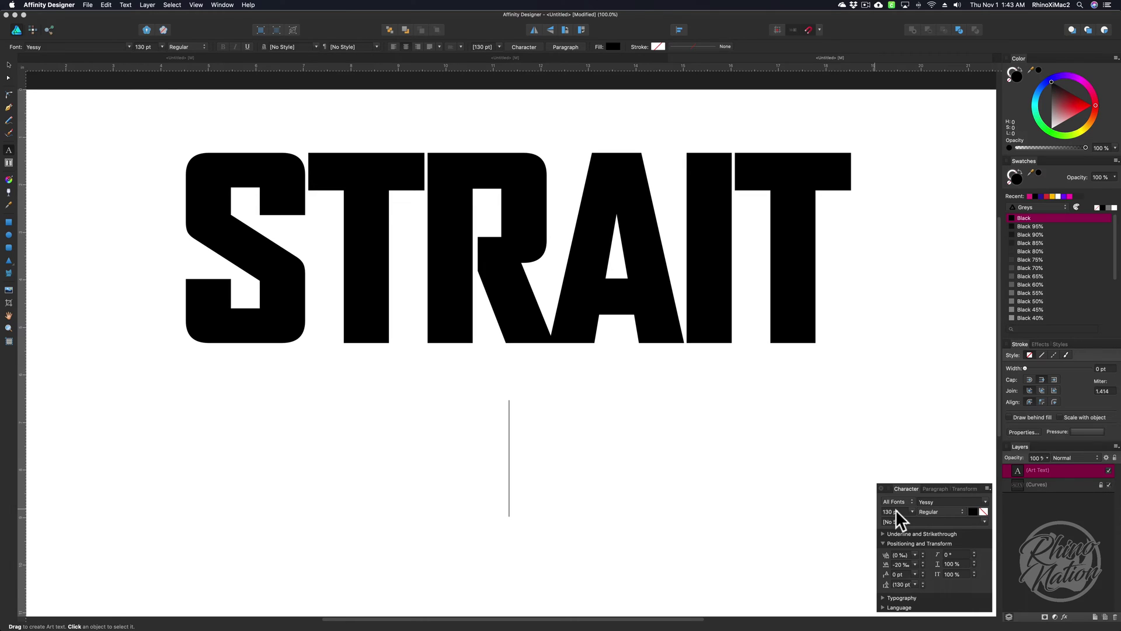
# Step: Enter the script line "(george*loves*emmylou)" in the art text, with heart swashes at both ends and between the words
pyautogui.write('&')
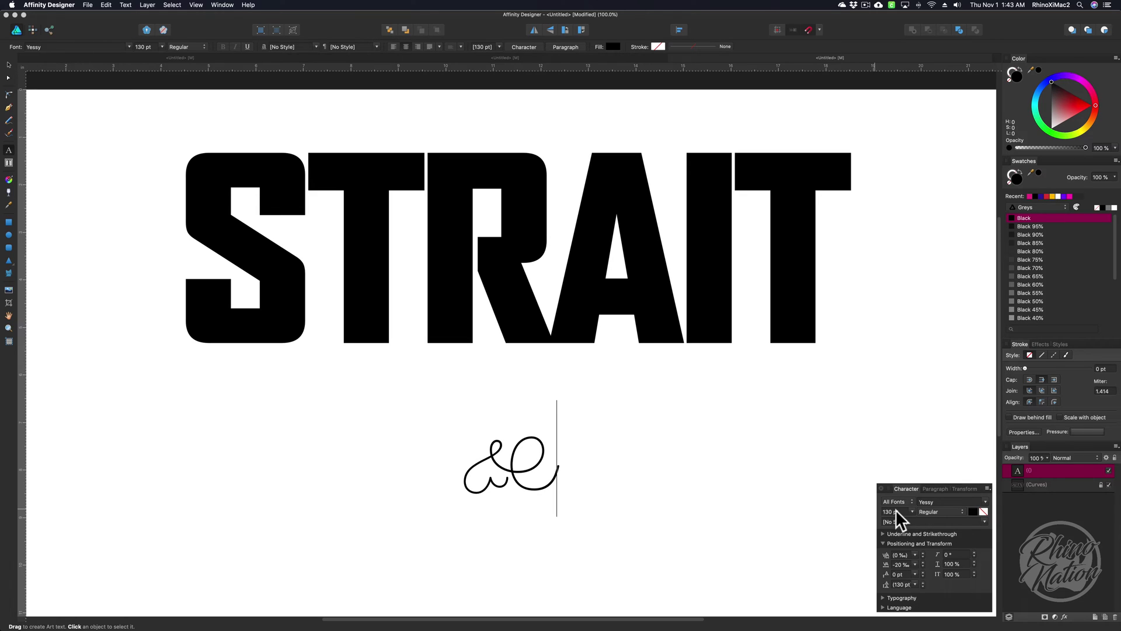
pyautogui.write('george')
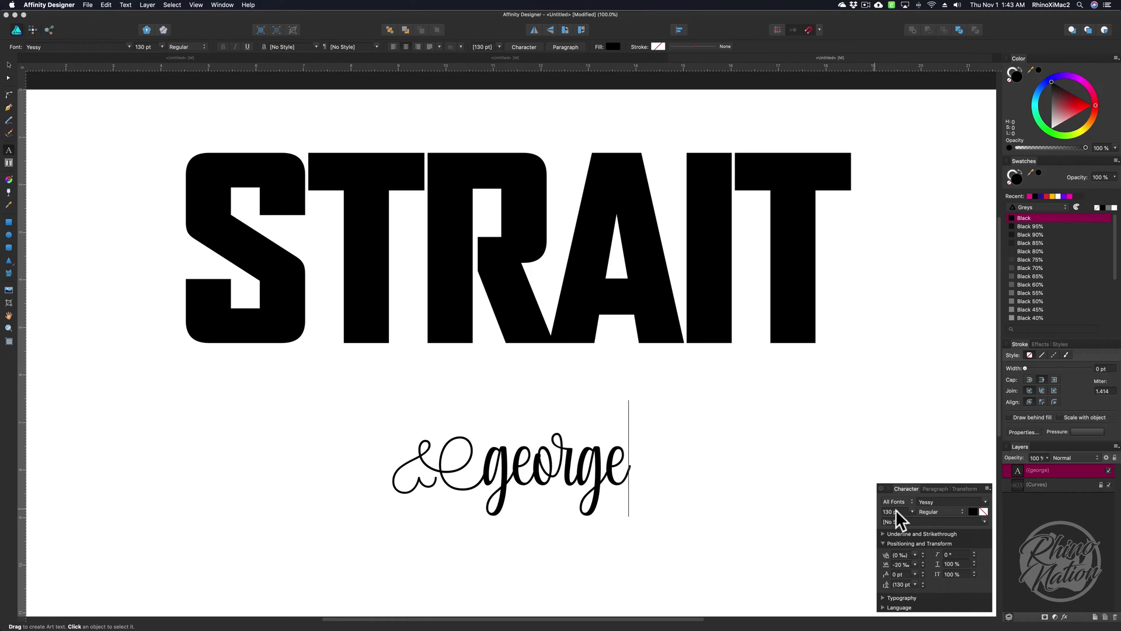
pyautogui.write('*')
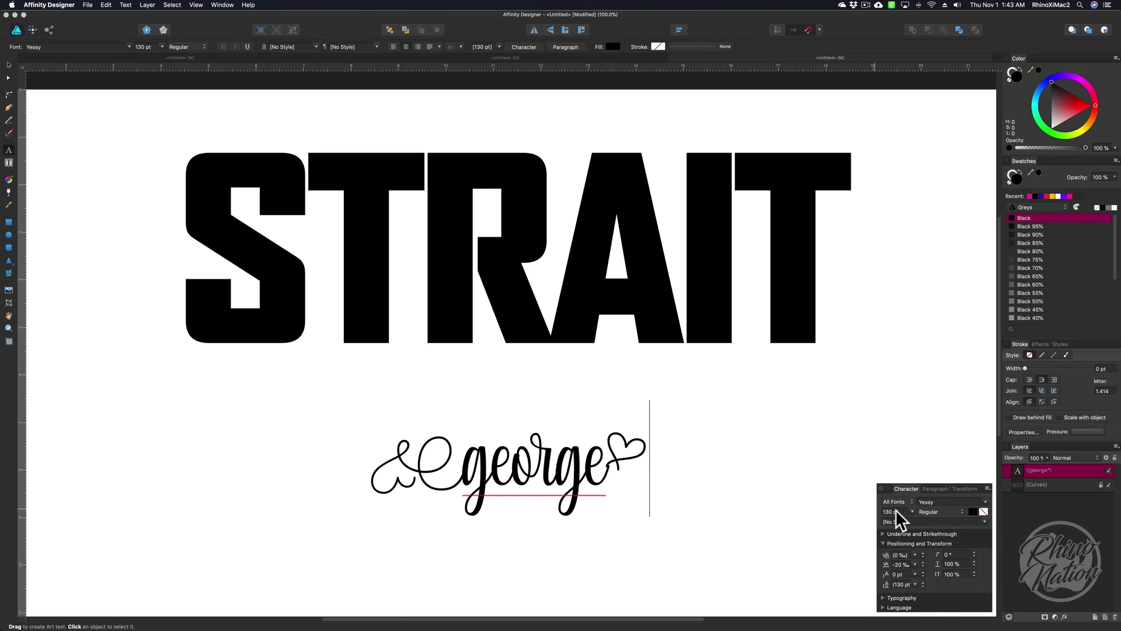
pyautogui.write('loves')
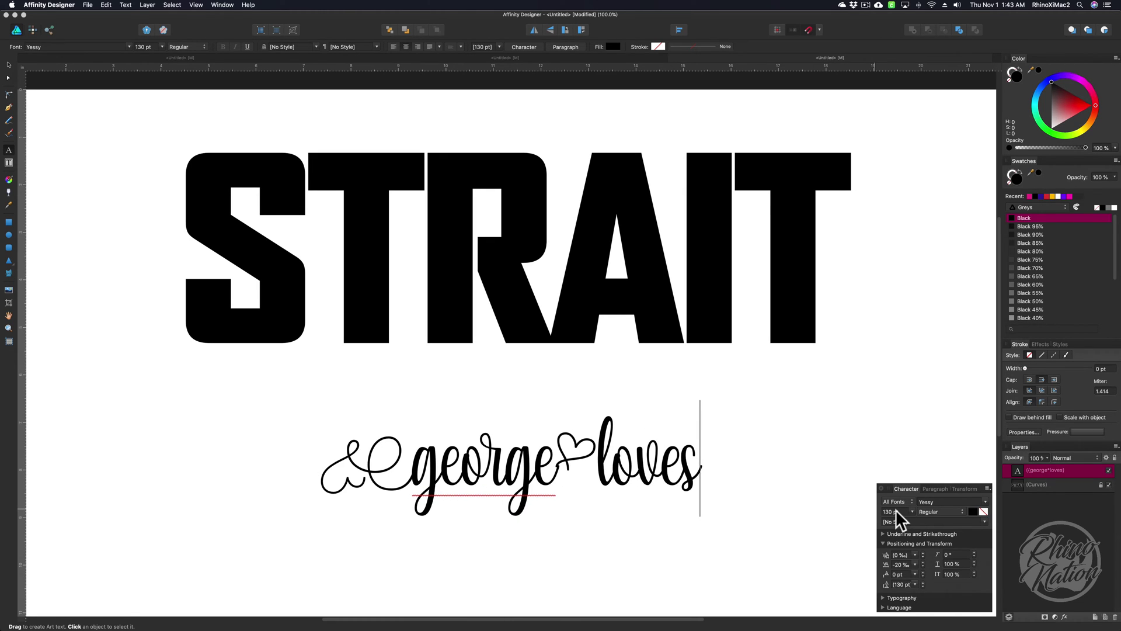
pyautogui.write('*')
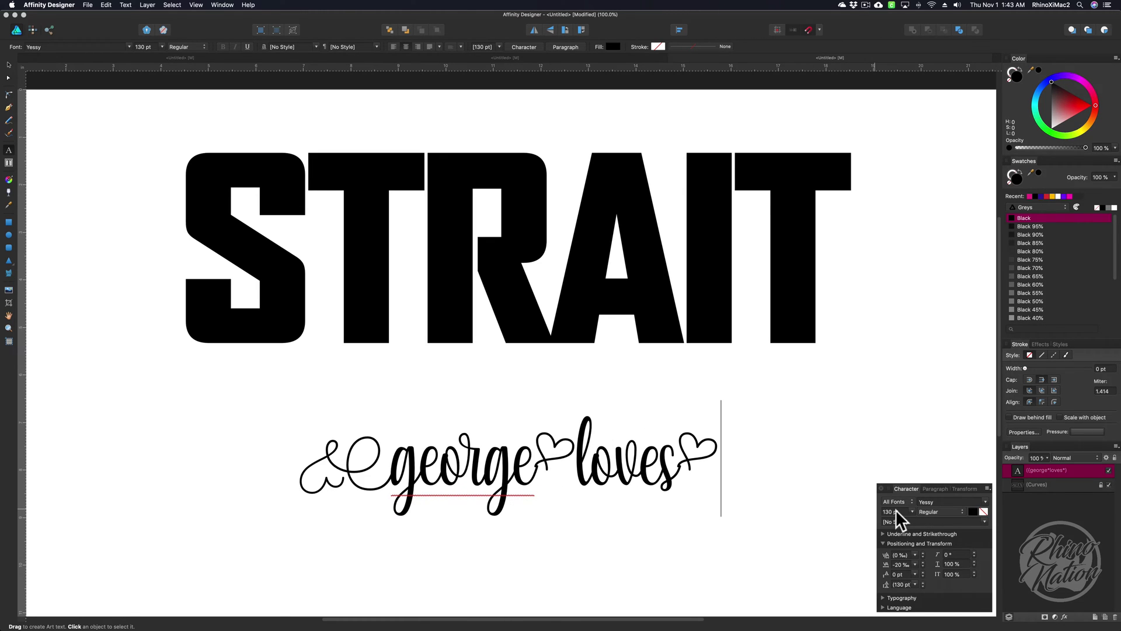
pyautogui.write('emmylou')
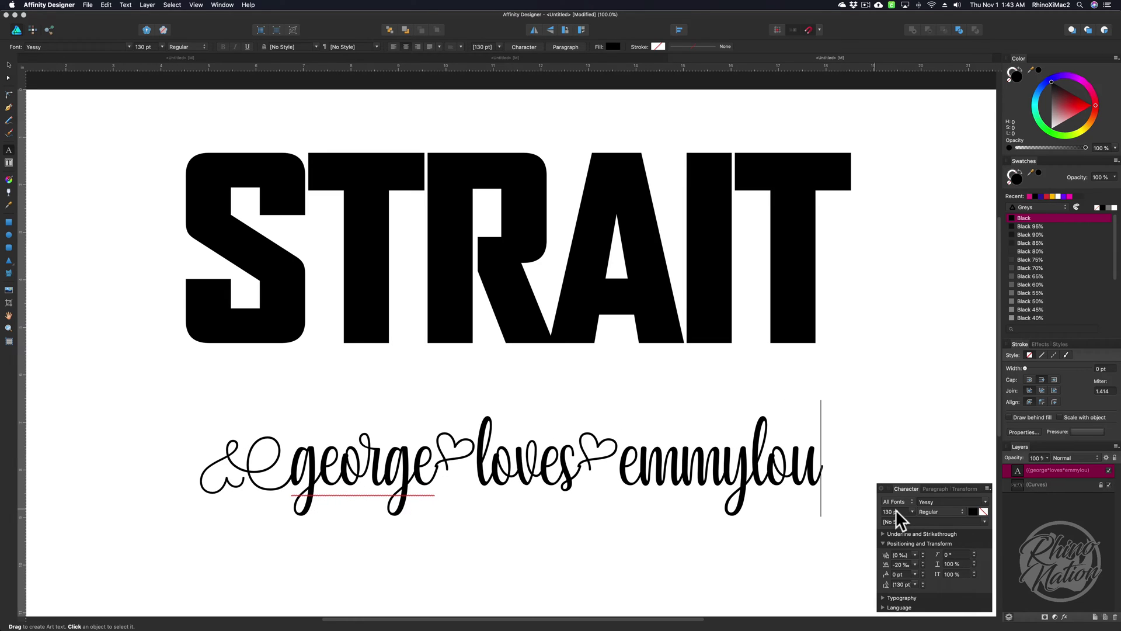
pyautogui.write(')')
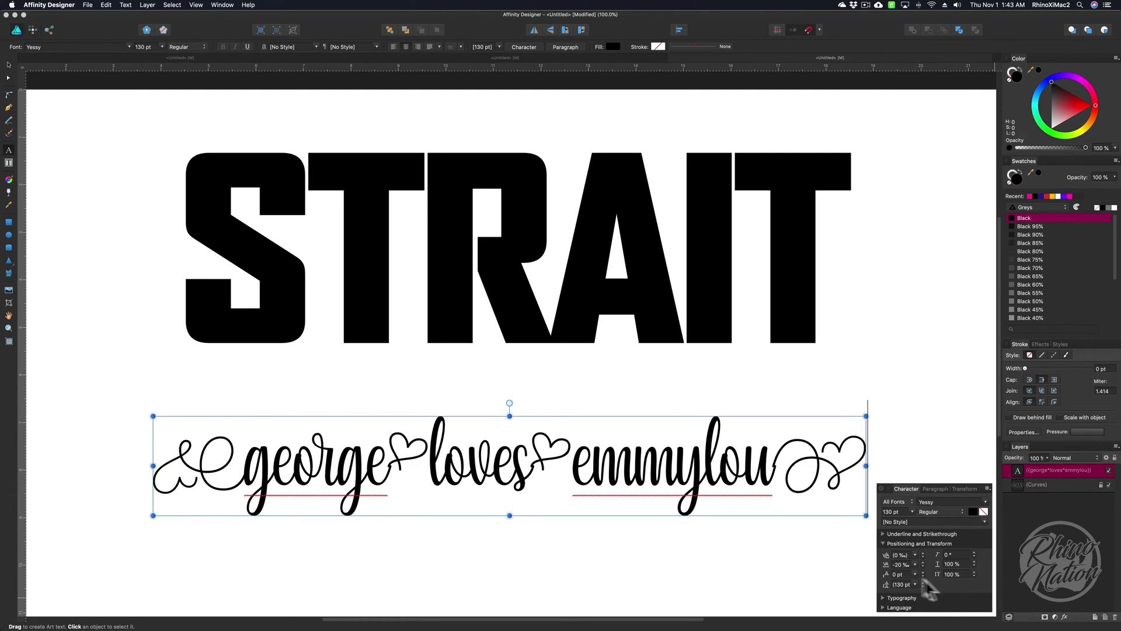
# Step: Set the script line's tracking to 0 ‰
pyautogui.click(897, 563)
pyautogui.write('-20')
pyautogui.click(8, 65)
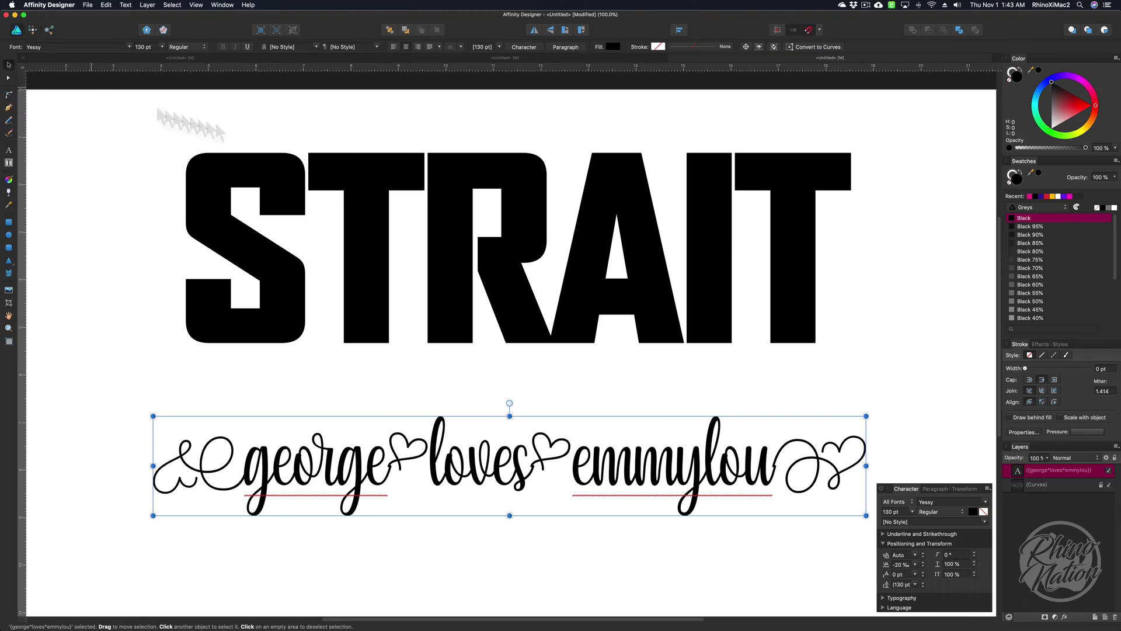
pyautogui.click(913, 563)
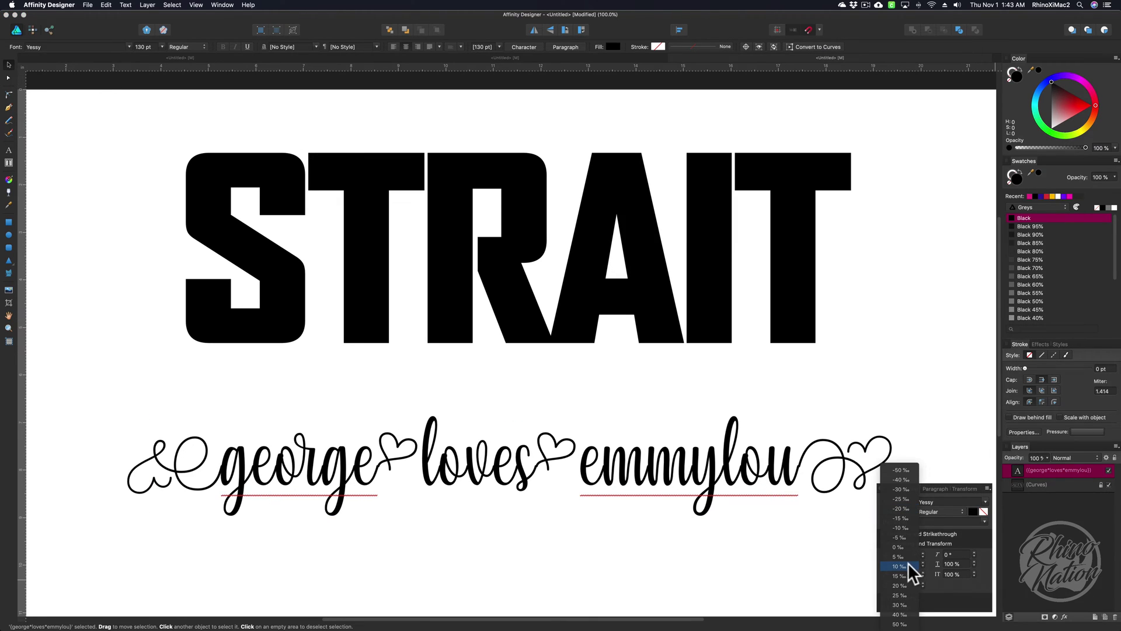
pyautogui.click(902, 546)
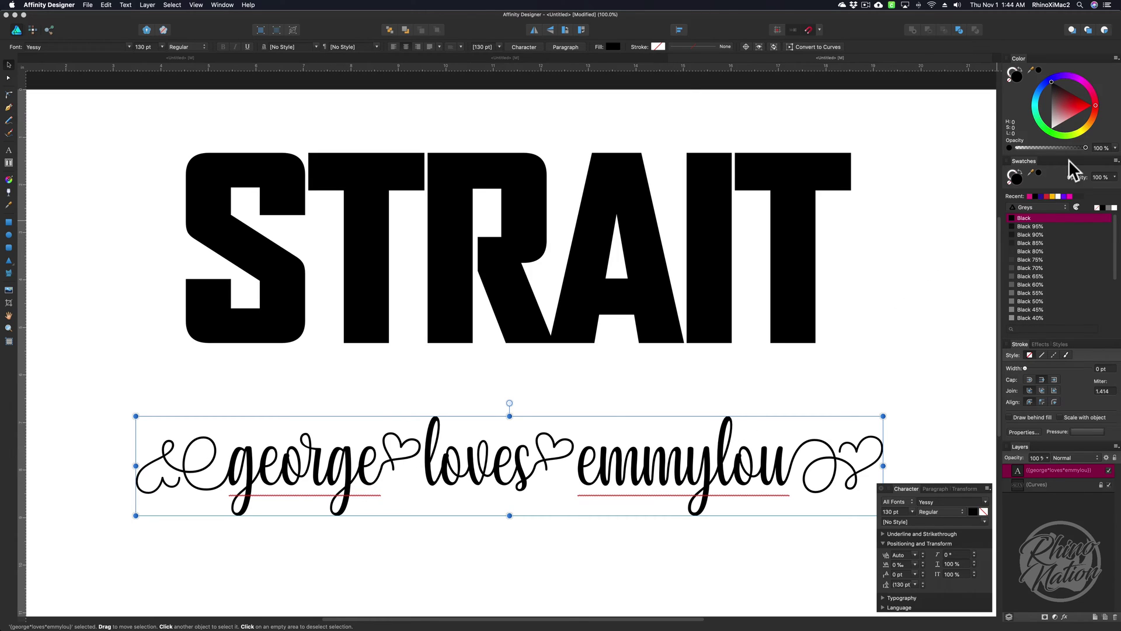
# Step: Recolour the script line pink with hue 325 and move it up over the STRAIT lettering
pyautogui.moveTo(1103, 110); pyautogui.dragTo(1089, 89)
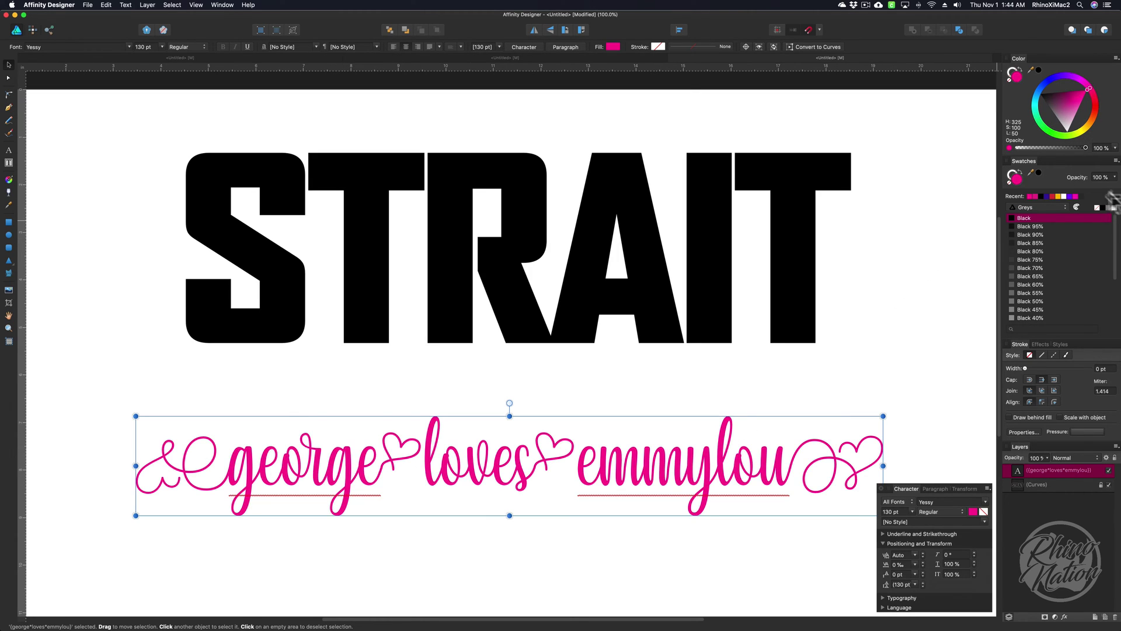
pyautogui.moveTo(505, 468); pyautogui.dragTo(513, 283)
pyautogui.press('super+d')
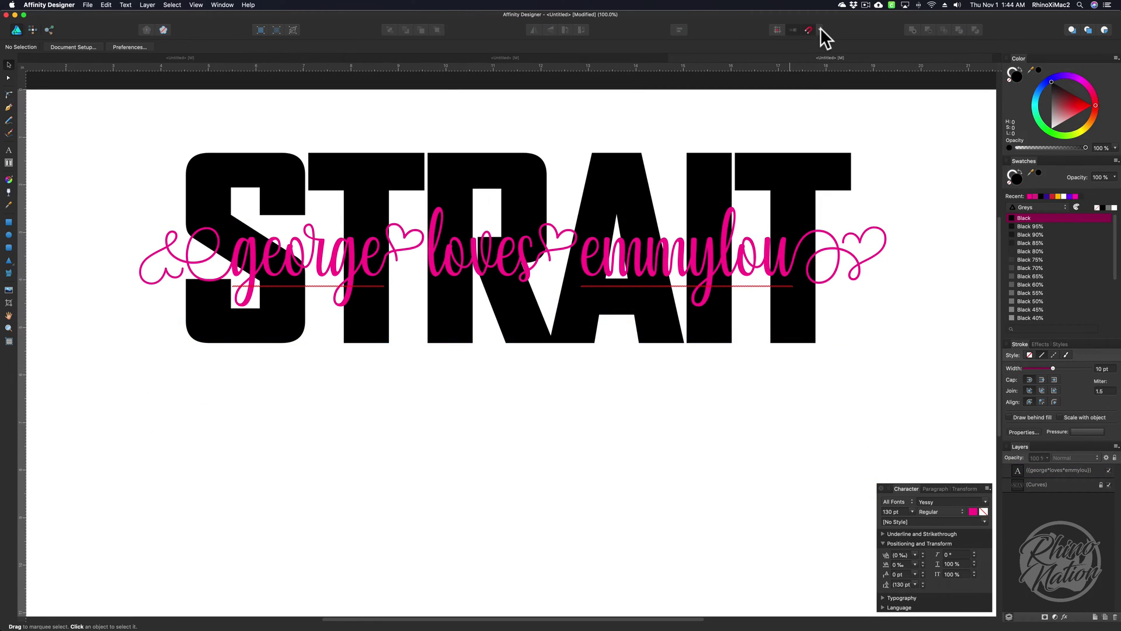
# Step: Centre the pink script line horizontally and vertically on the STRAIT lettering using the snapping guides
pyautogui.click(820, 29)
pyautogui.click(527, 125)
pyautogui.click(506, 275)
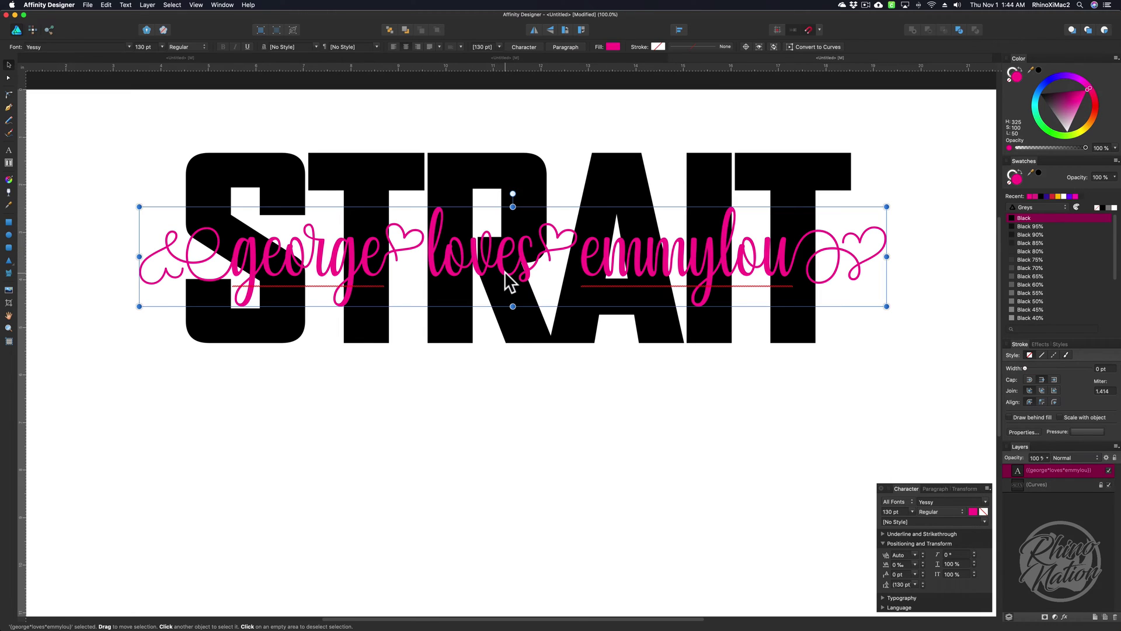
pyautogui.moveTo(506, 275); pyautogui.dragTo(507, 264)
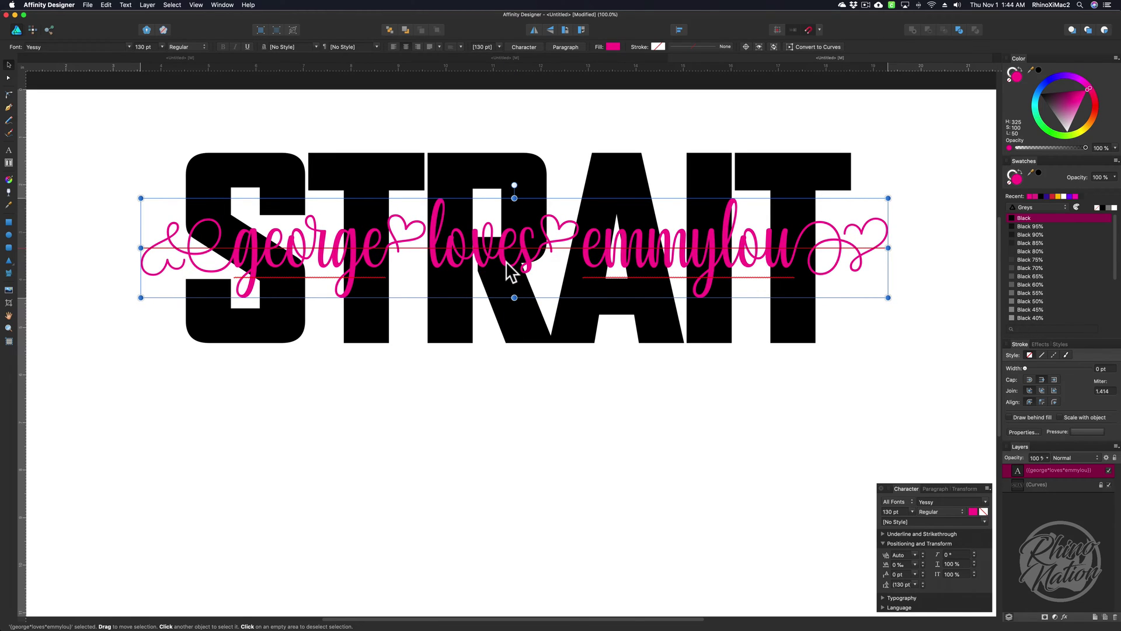
pyautogui.moveTo(506, 263); pyautogui.dragTo(511, 267)
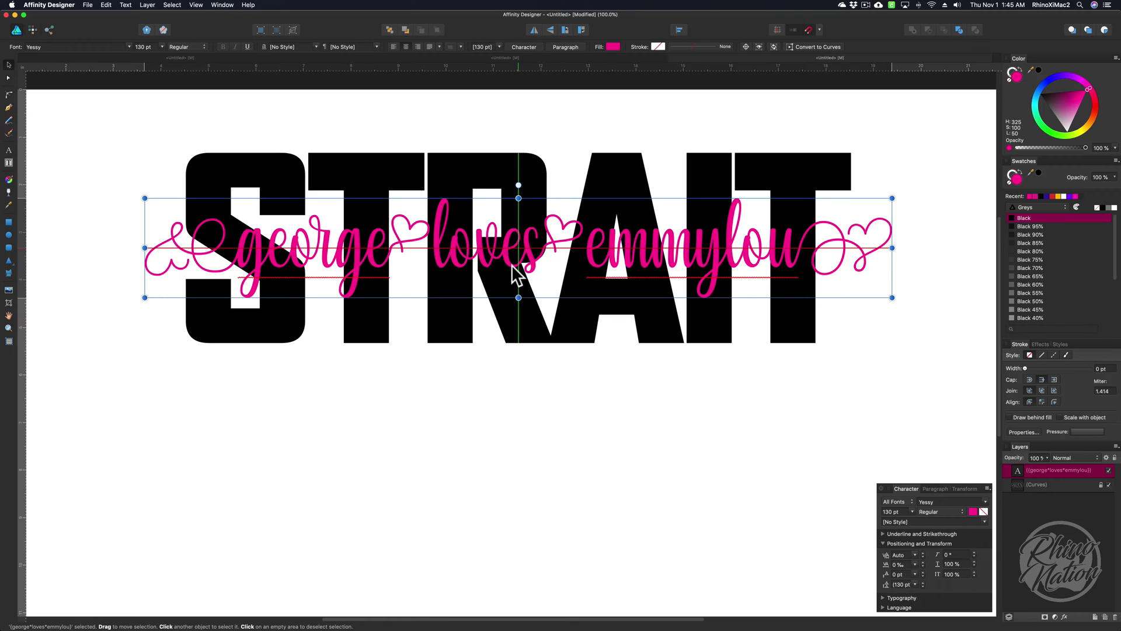
pyautogui.moveTo(513, 264); pyautogui.dragTo(513, 264)
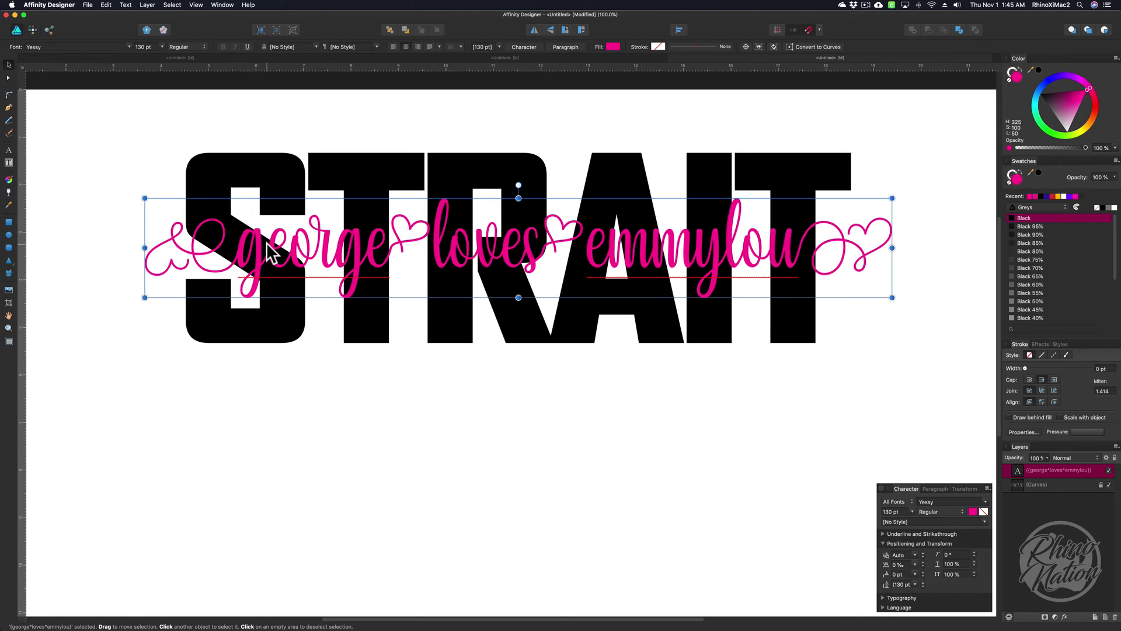
# Step: Convert the script text to curves and ungroup all of its characters
pyautogui.click(149, 6)
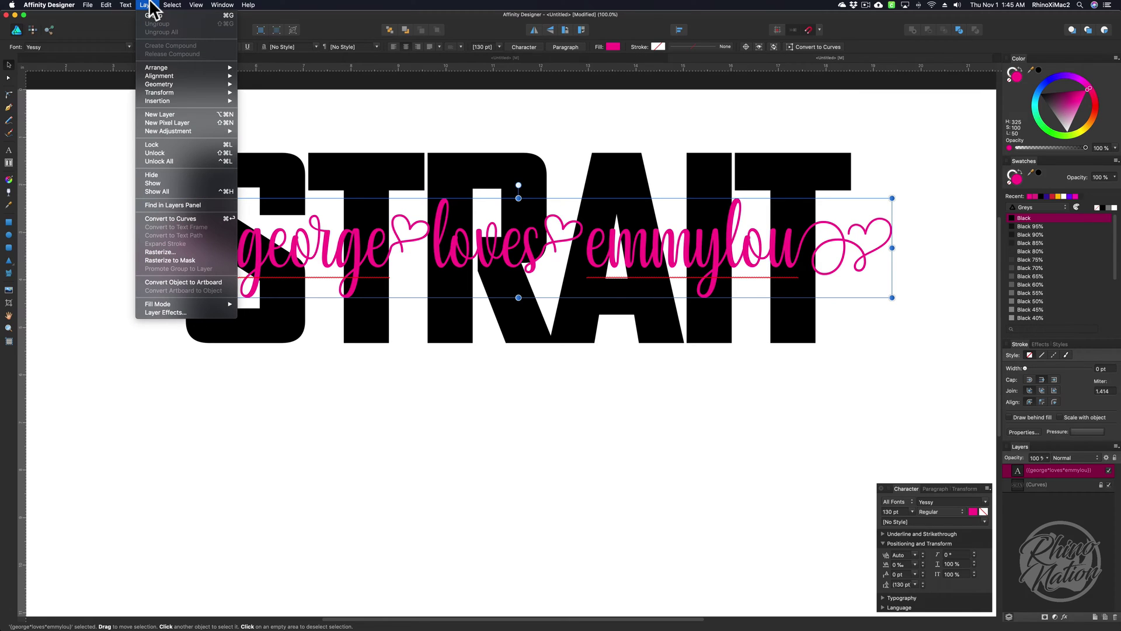
pyautogui.click(165, 220)
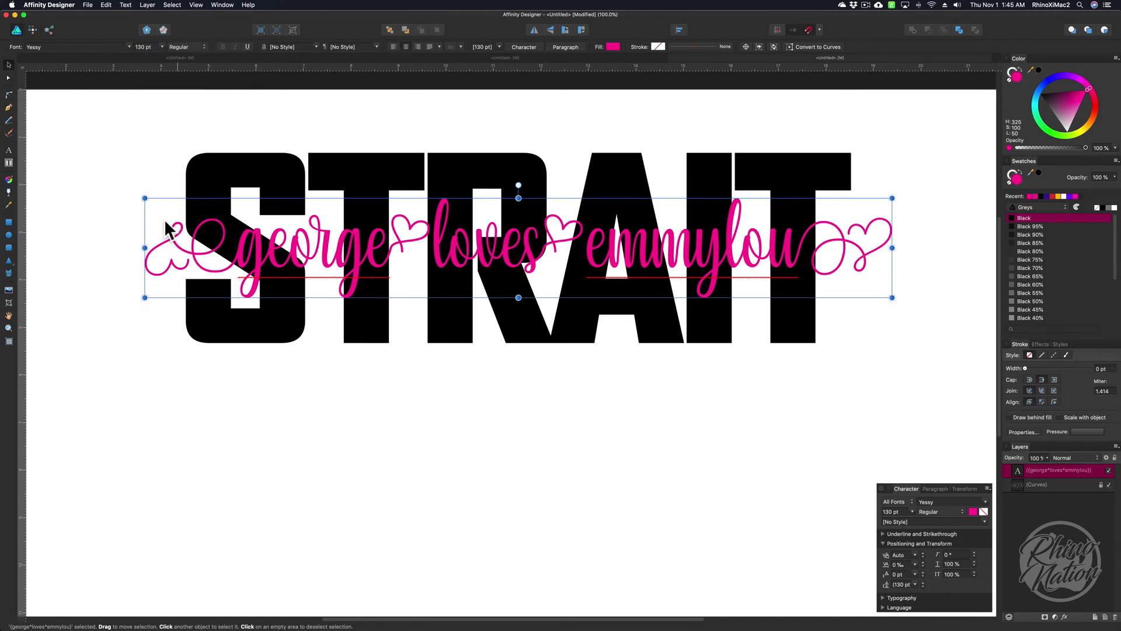
pyautogui.click(146, 5)
pyautogui.click(156, 31)
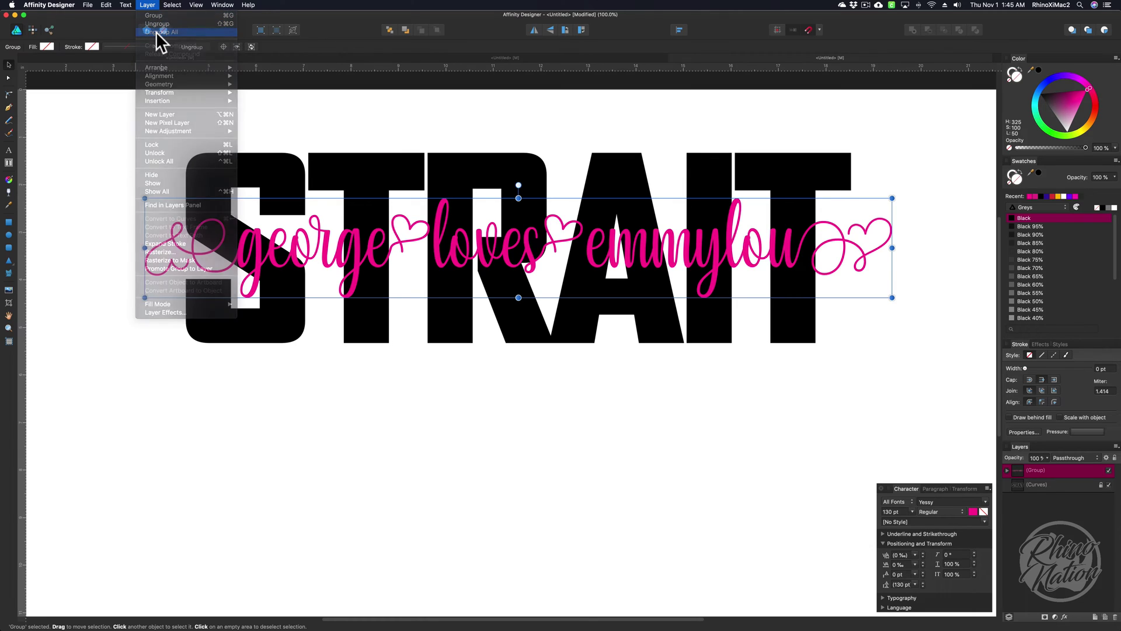
# Step: Merge all the selected script characters into a single curves object with the Add operation
pyautogui.press('super+2')
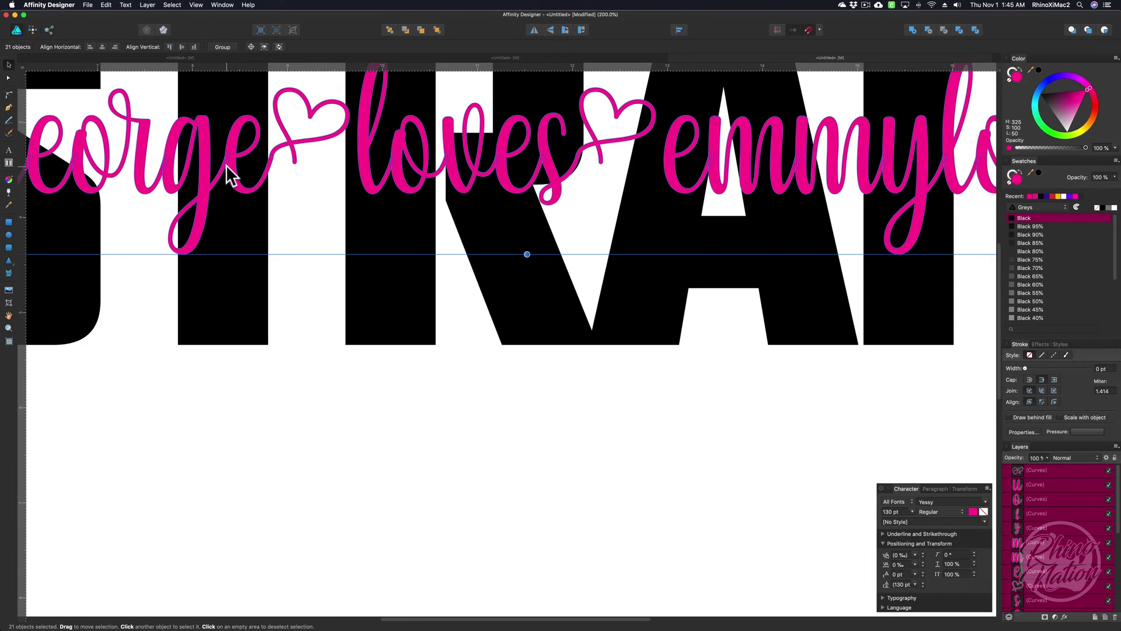
pyautogui.press('super+1')
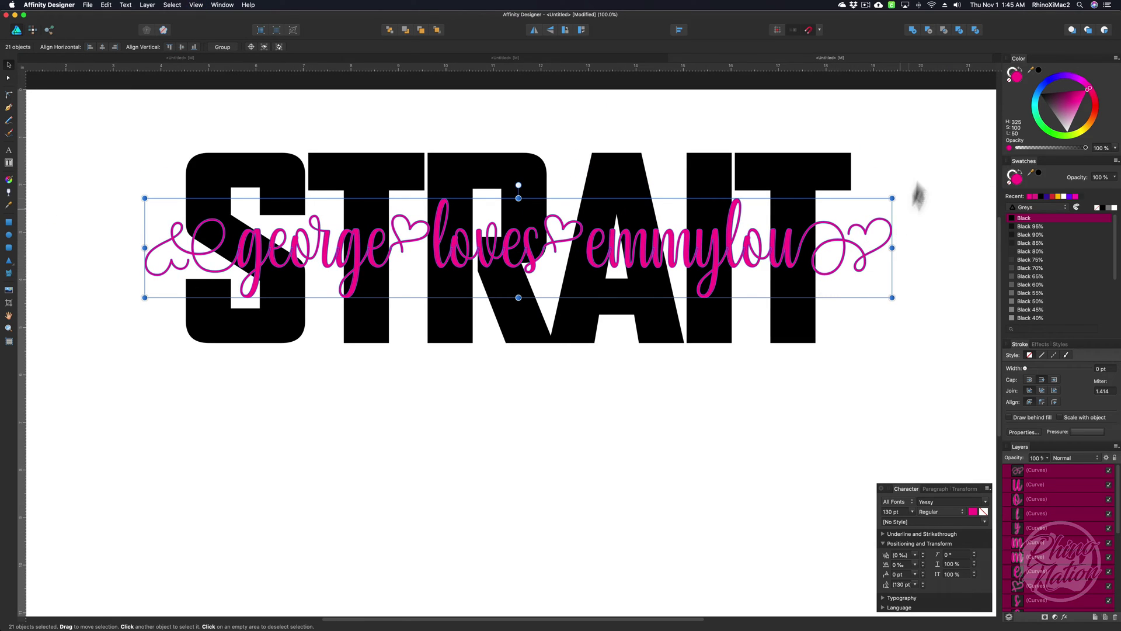
pyautogui.click(912, 30)
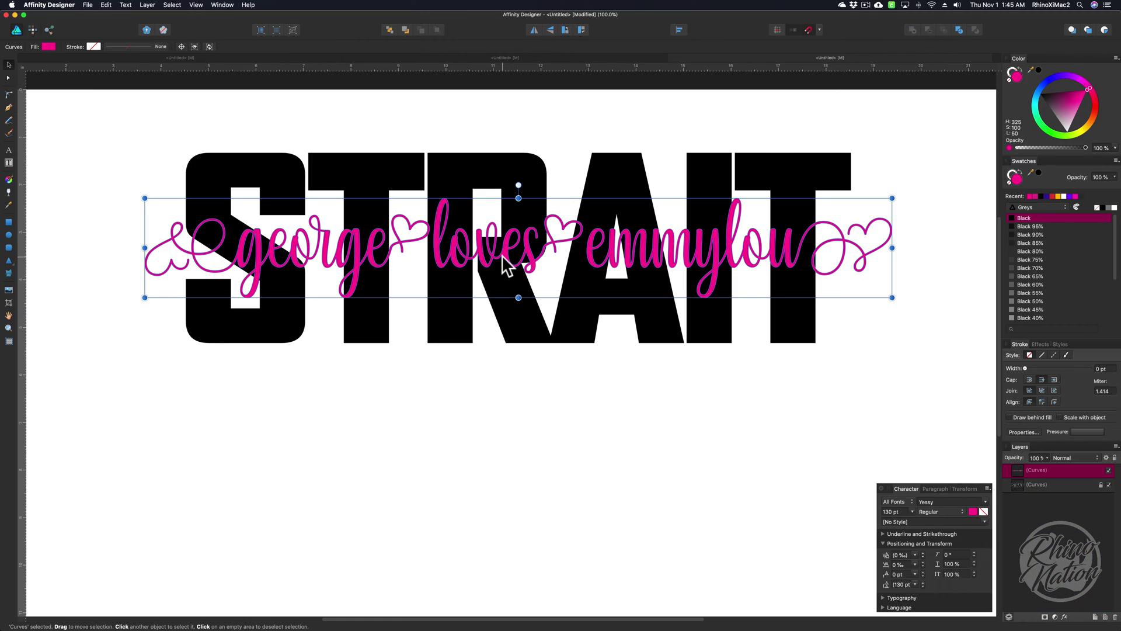
pyautogui.press('super+equal')
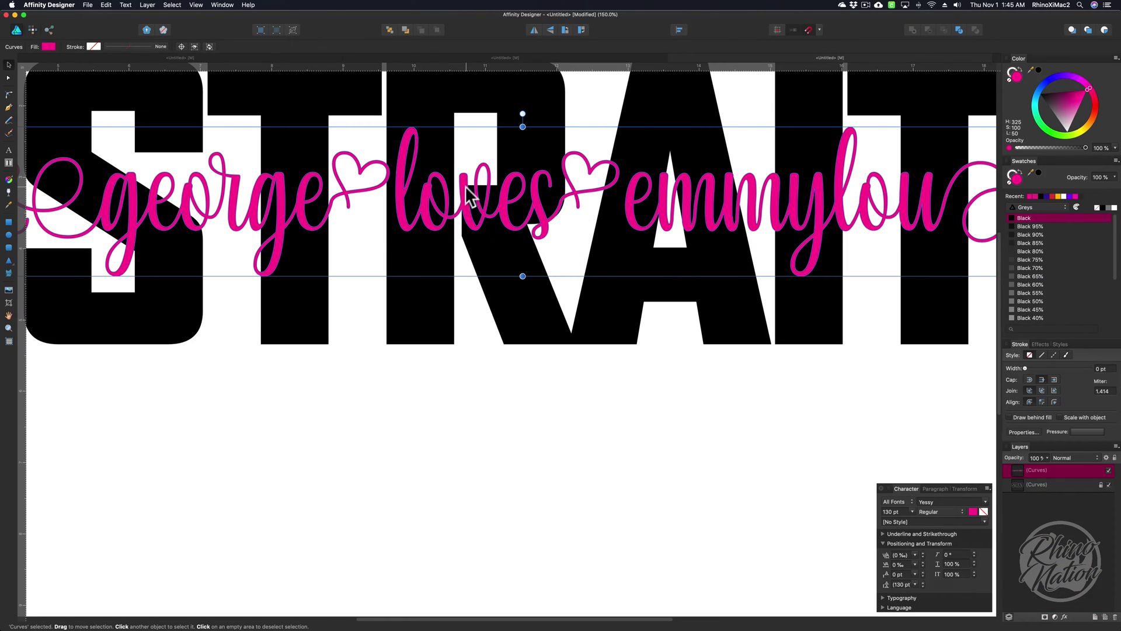
pyautogui.press('super+minus')
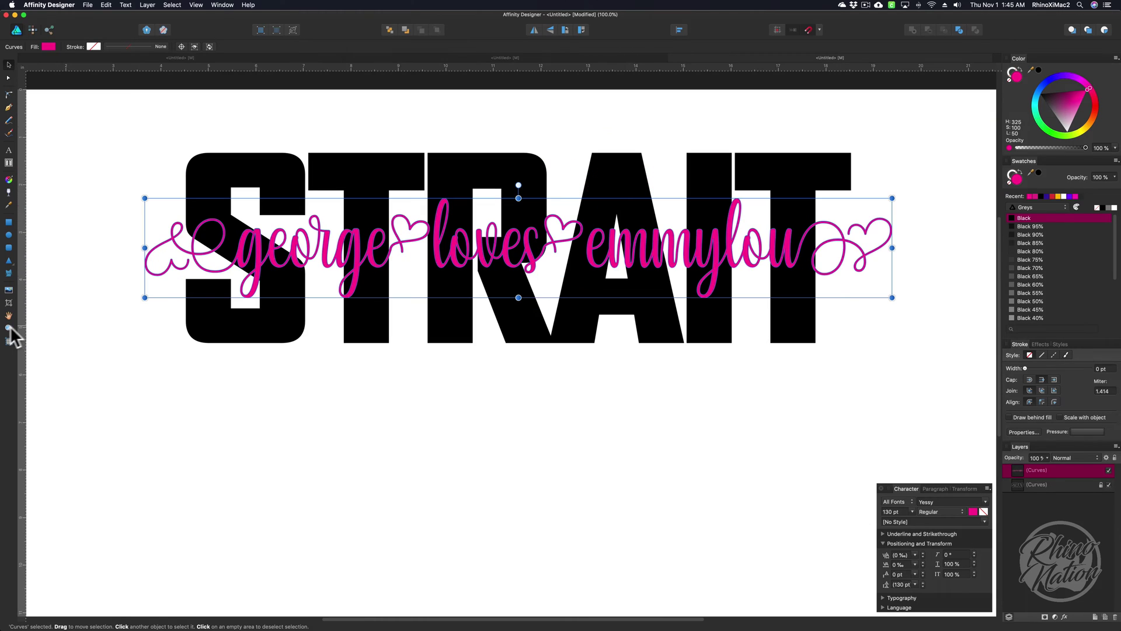
# Step: Duplicate the merged script object in place and recolour the upper copy purple with hue 275
pyautogui.click(8, 328)
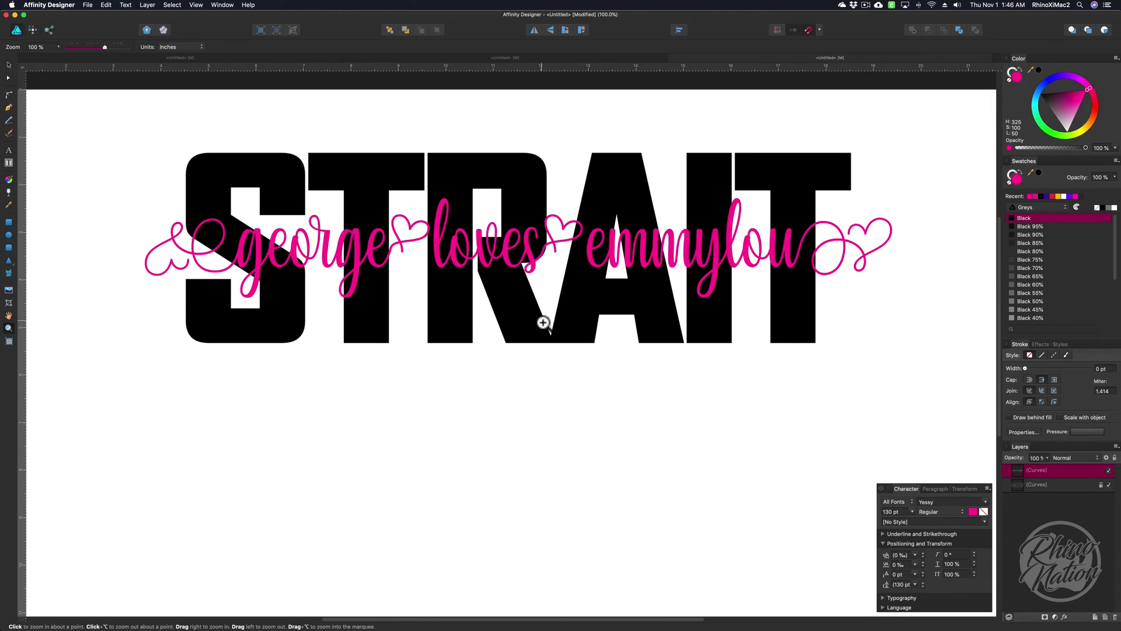
pyautogui.scroll(3, 541, 322)
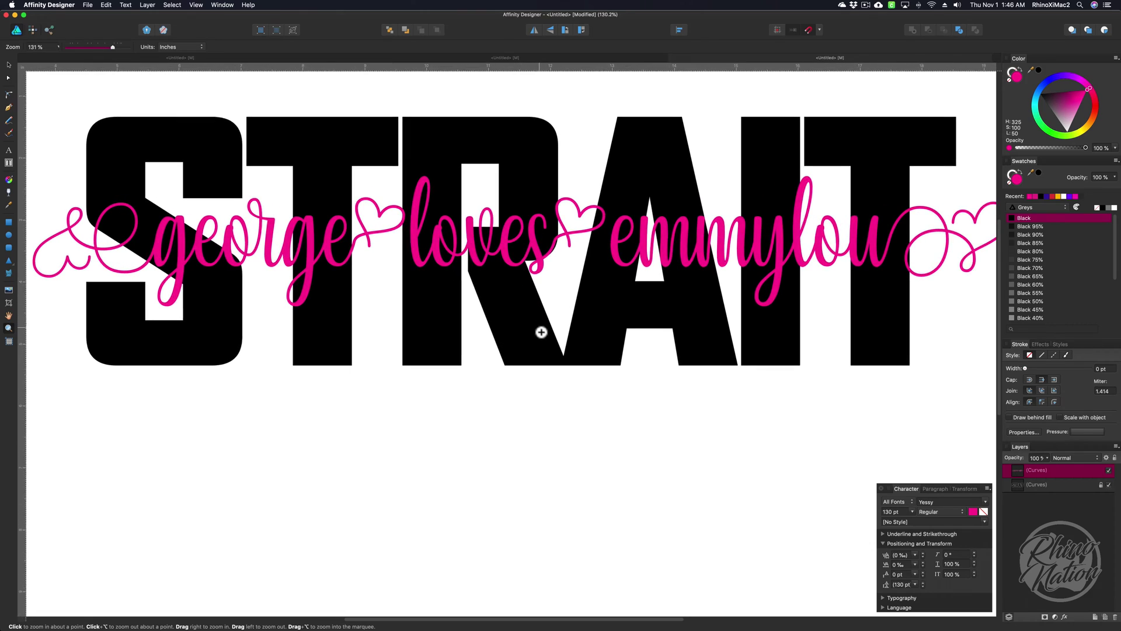
pyautogui.scroll(-1, 540, 329)
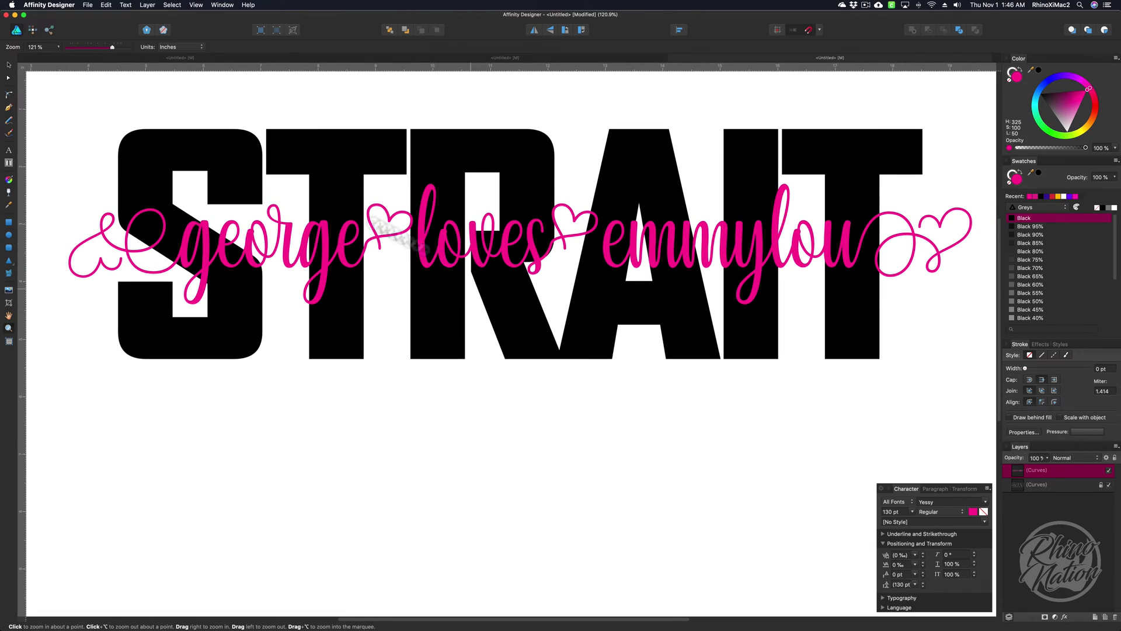
pyautogui.press('v')
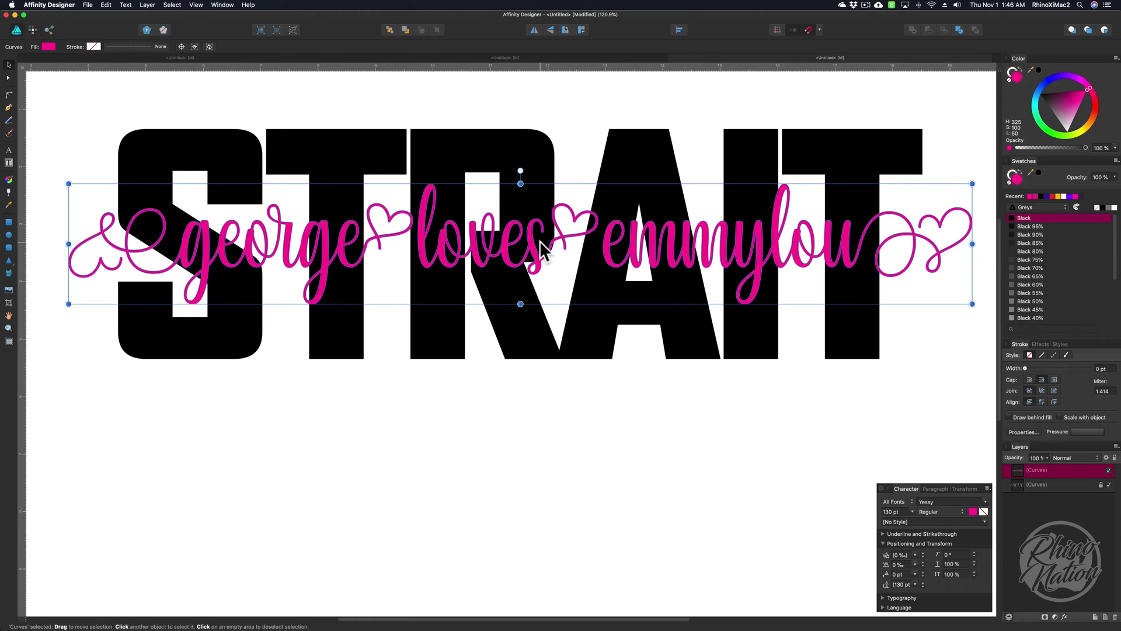
pyautogui.press('super+j')
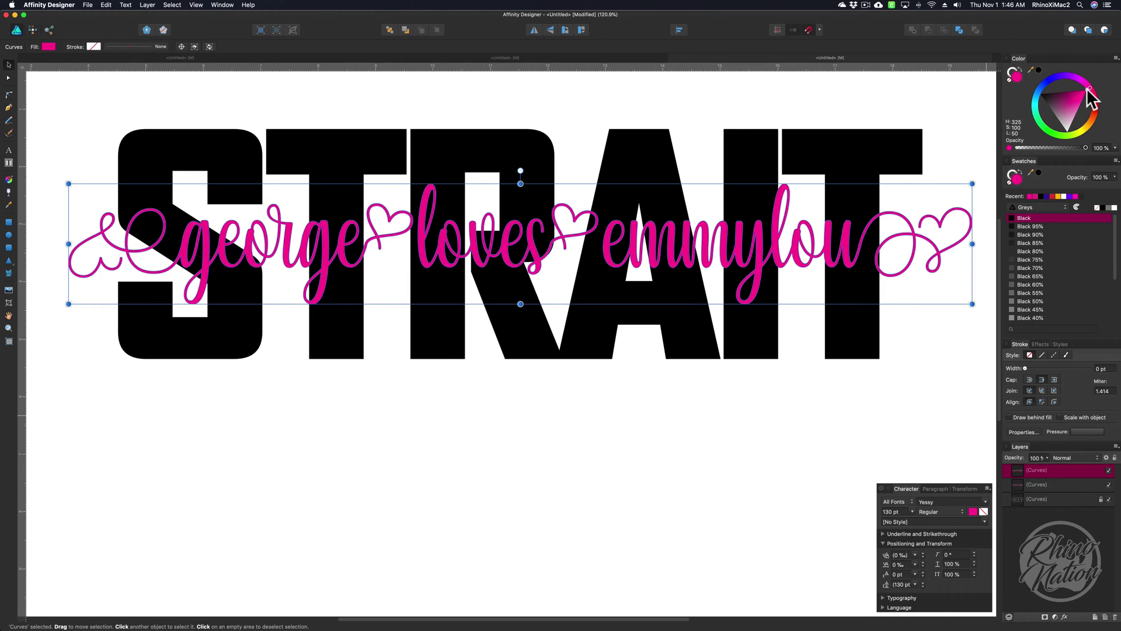
pyautogui.moveTo(1090, 91); pyautogui.dragTo(1069, 78)
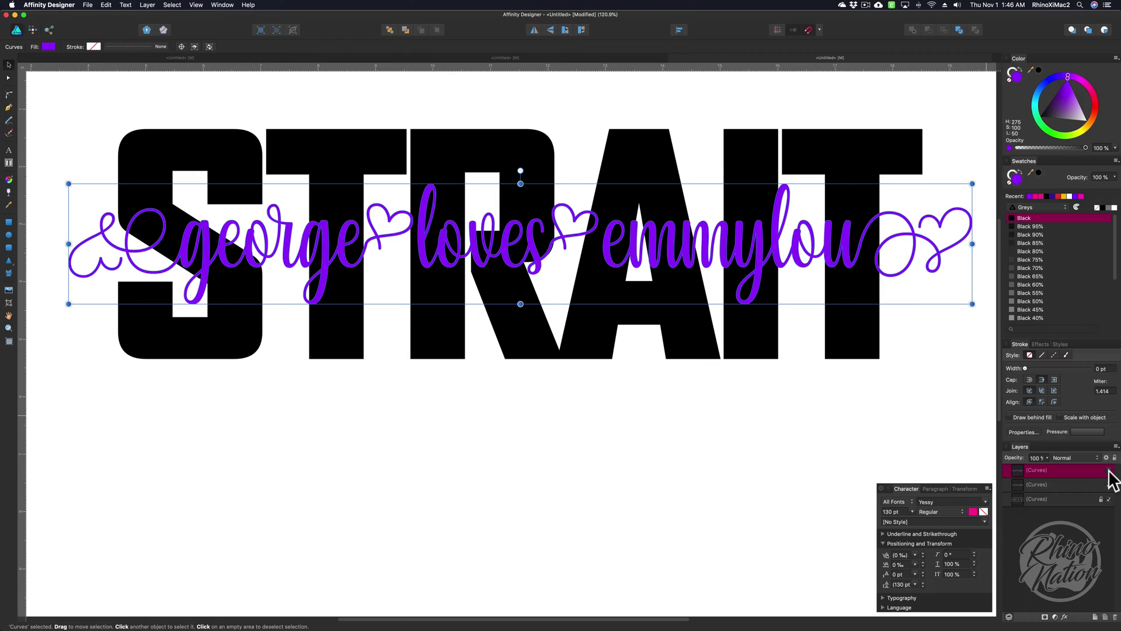
pyautogui.press('super+z')
pyautogui.press('super+shift+z')
pyautogui.press('super+z')
pyautogui.press('super+shift+z')
# Step: Lock the purple script copy and give the pink script beneath it a 10 pt white stroke
pyautogui.click(1115, 458)
pyautogui.click(1025, 485)
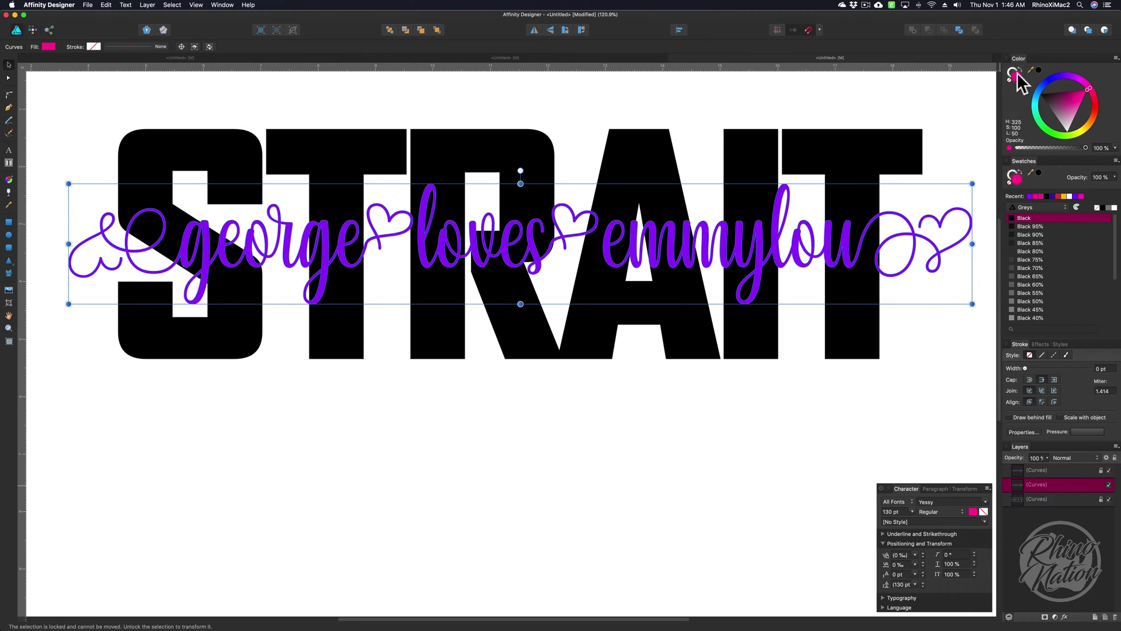
pyautogui.click(1010, 174)
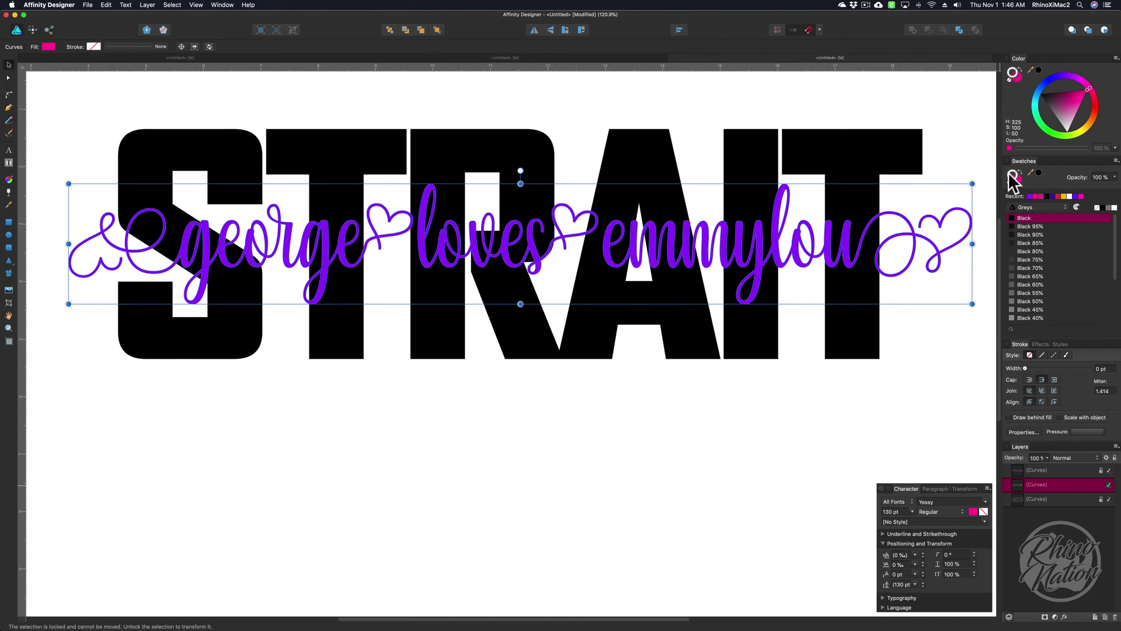
pyautogui.click(1115, 205)
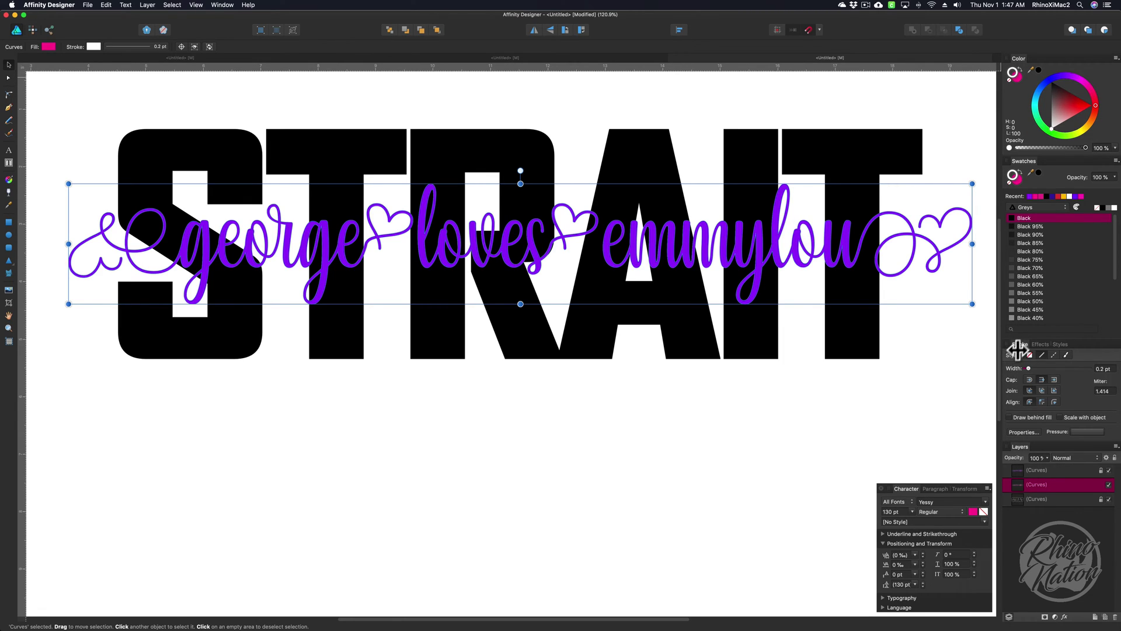
pyautogui.moveTo(1031, 370); pyautogui.dragTo(1052, 364)
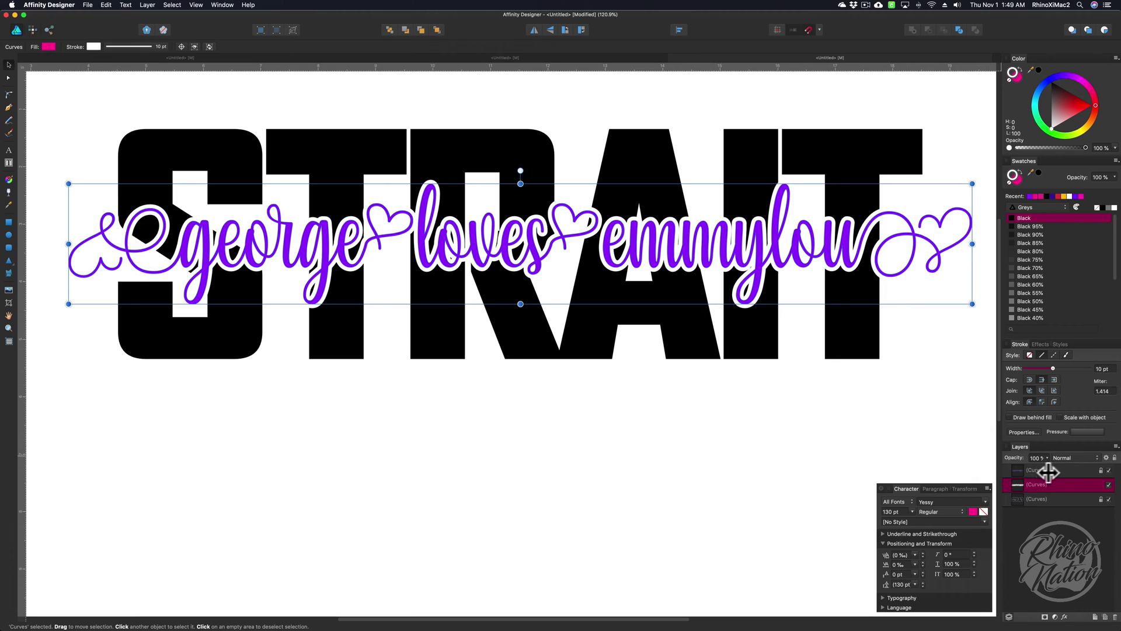
# Step: Hide the purple script copy and expand the white stroke of the pink script into its own outline object
pyautogui.click(1109, 470)
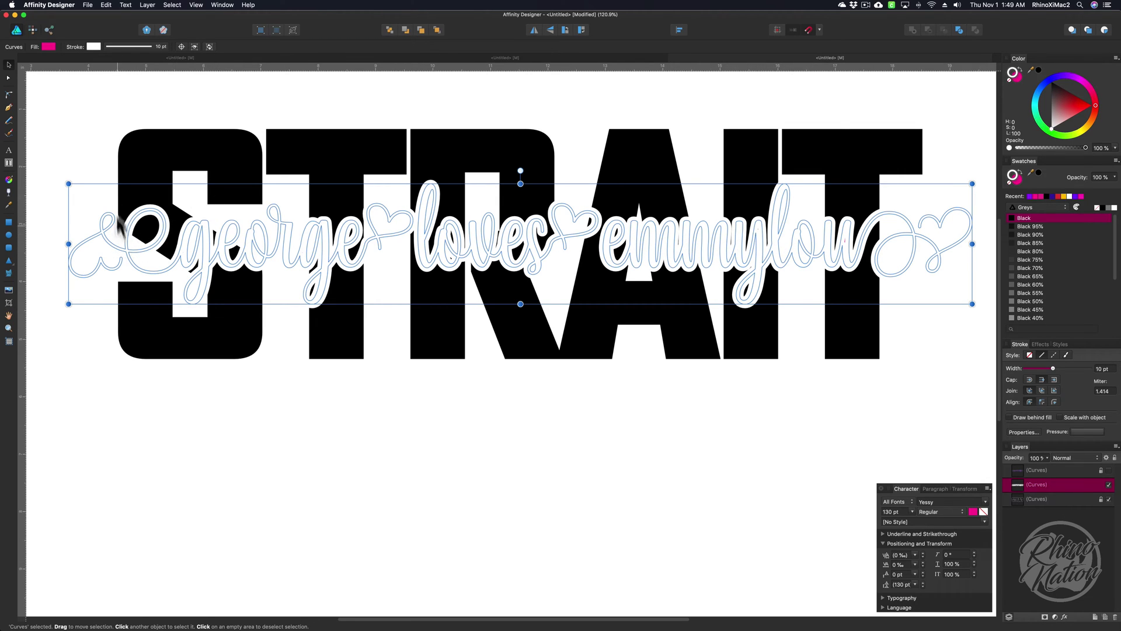
pyautogui.click(150, 4)
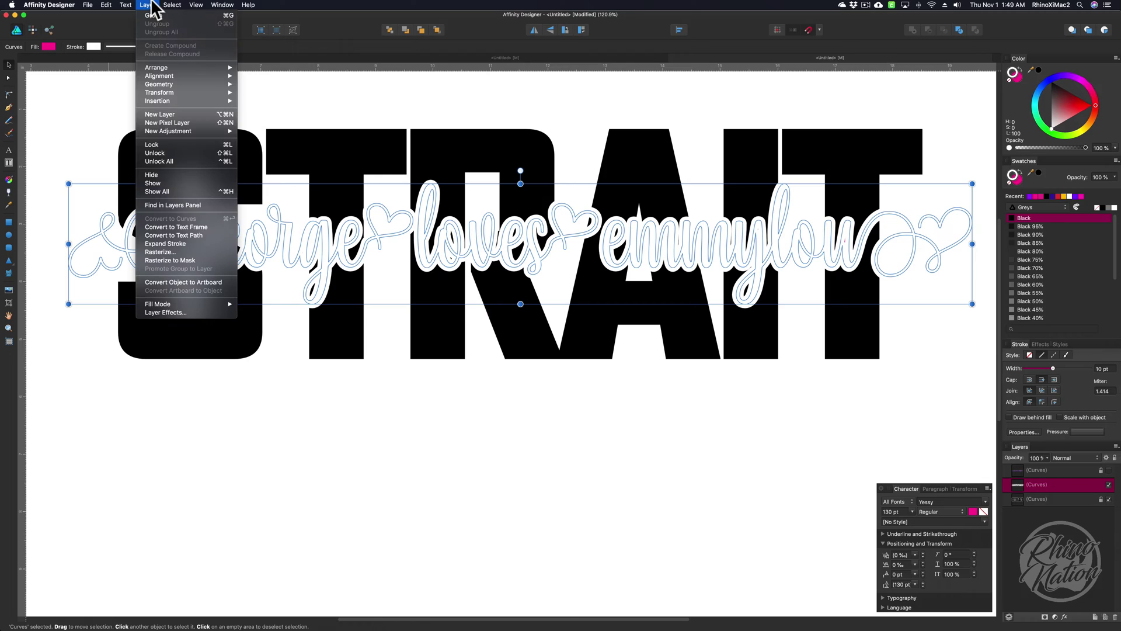
pyautogui.click(180, 243)
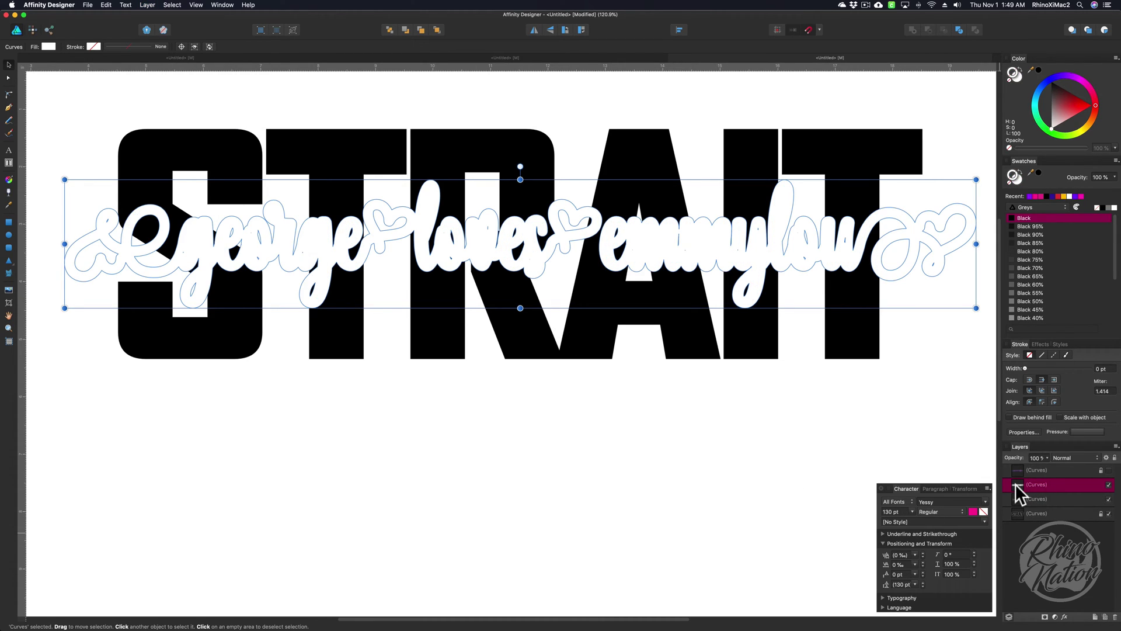
# Step: Delete the original pink script beneath the expanded outline, hiding the outline while removing it and showing it again
pyautogui.moveTo(1046, 482)
pyautogui.mouseDown()
pyautogui.moveTo(1022, 501)
pyautogui.moveTo(1044, 499)
pyautogui.moveTo(1013, 498)
pyautogui.mouseUp()
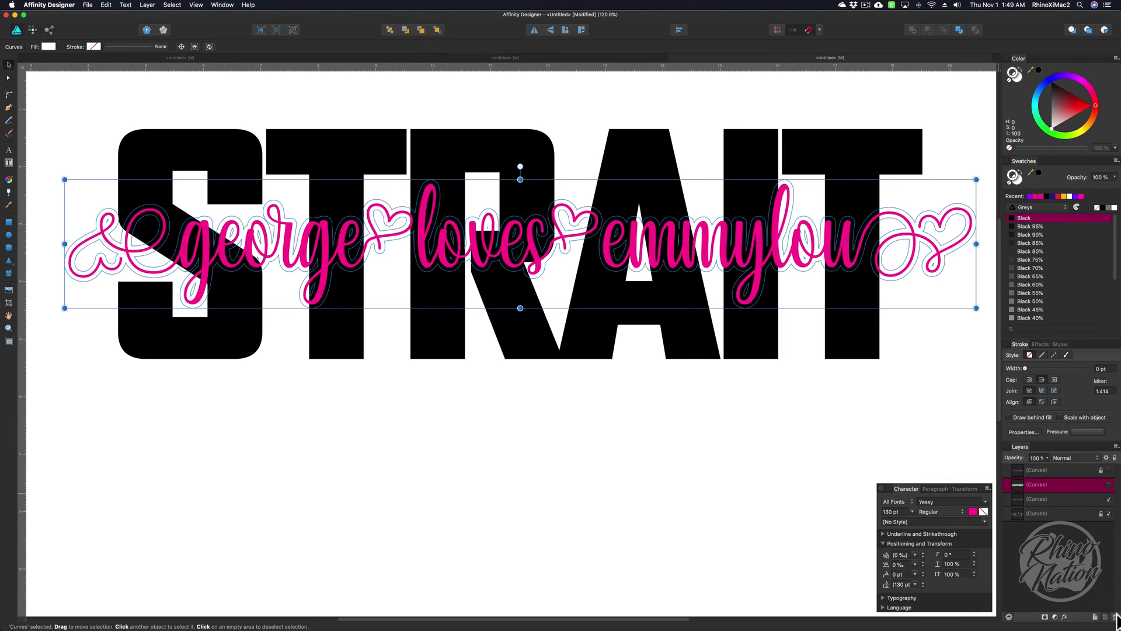
pyautogui.click(1115, 617)
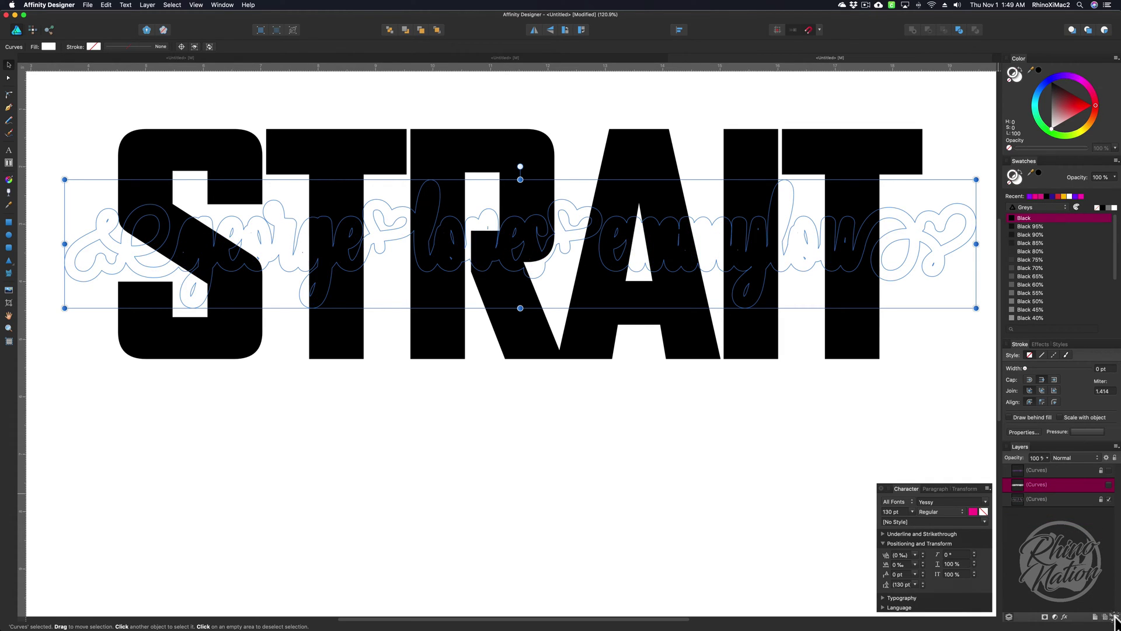
pyautogui.click(1109, 484)
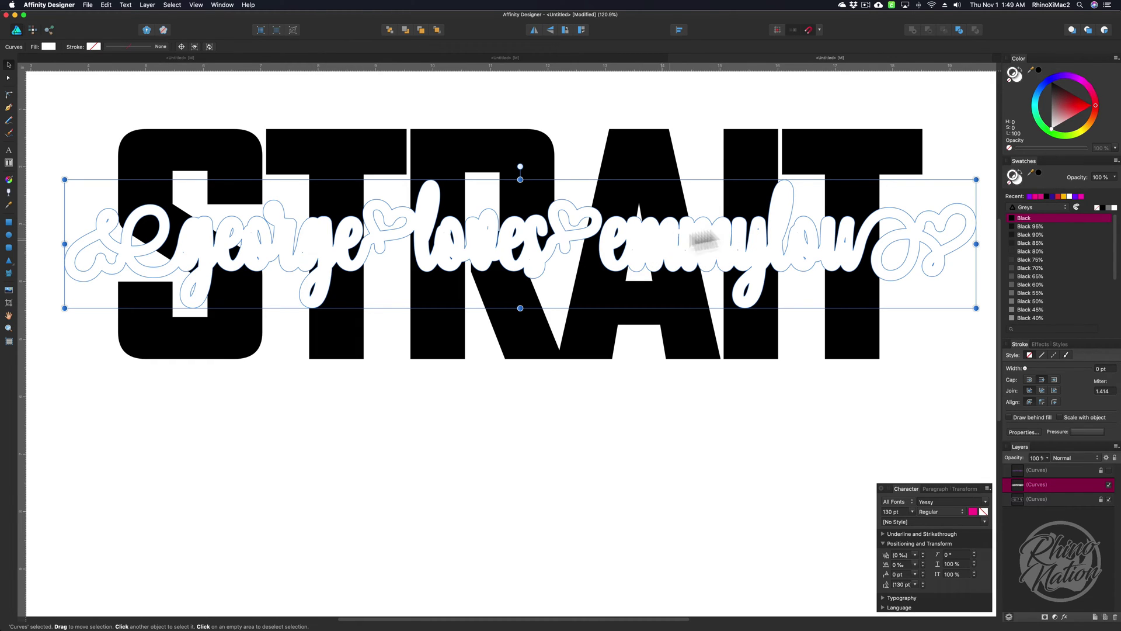
# Step: Fill the expanded outline with orange at hue 40 and divide it into separate curves
pyautogui.moveTo(1098, 111)
pyautogui.mouseDown()
pyautogui.moveTo(1090, 136)
pyautogui.moveTo(1086, 124)
pyautogui.mouseUp()
pyautogui.click(1017, 74)
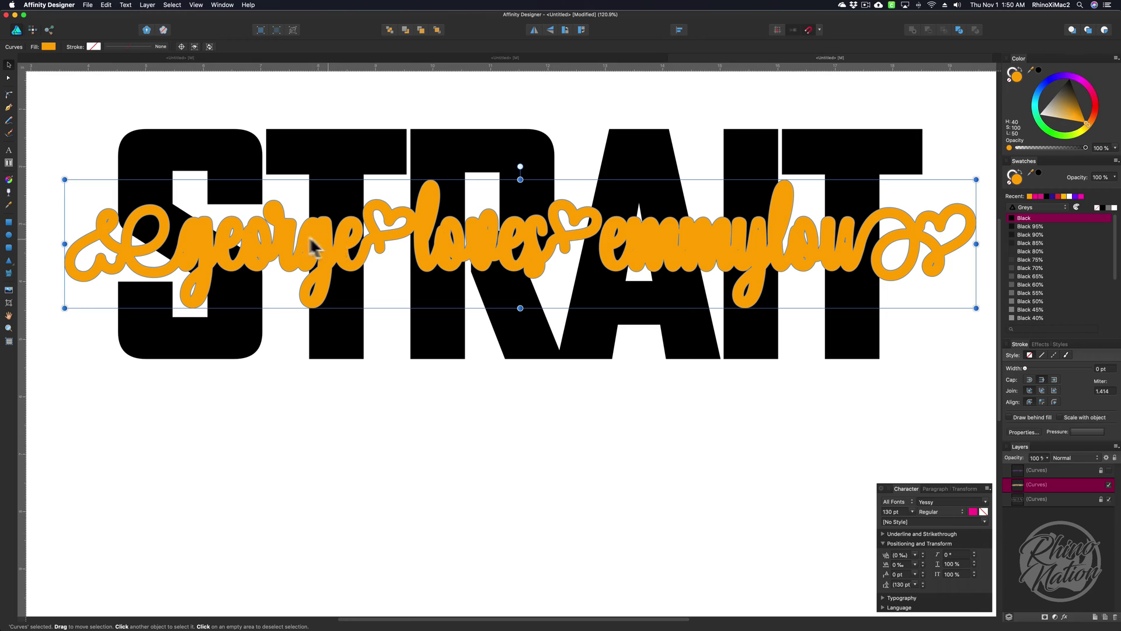
pyautogui.click(958, 29)
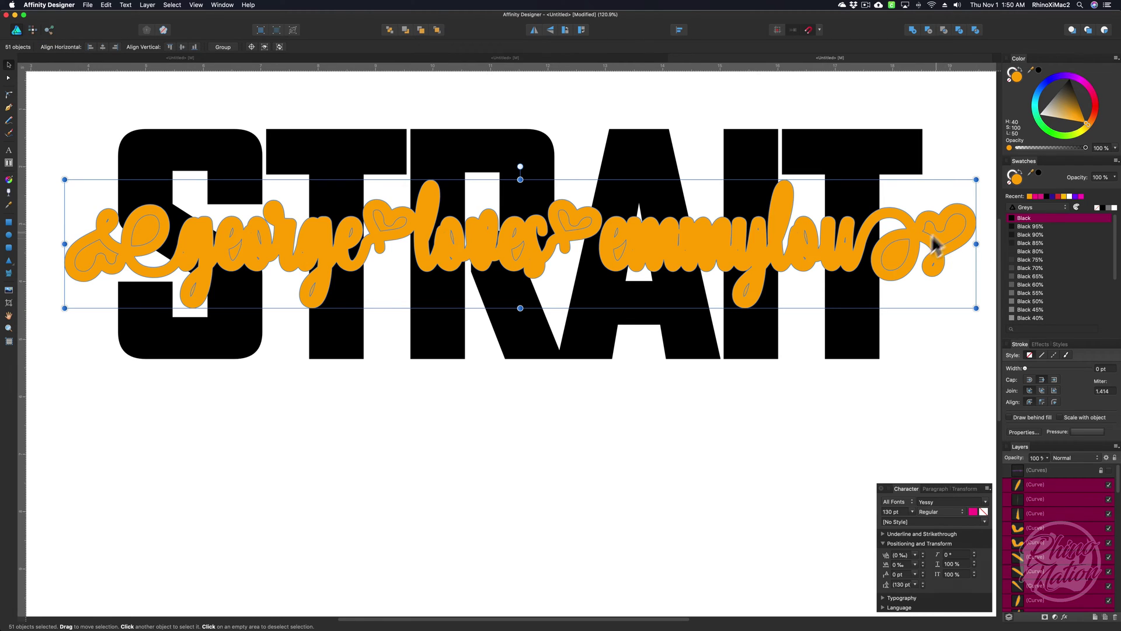
pyautogui.click(97, 368)
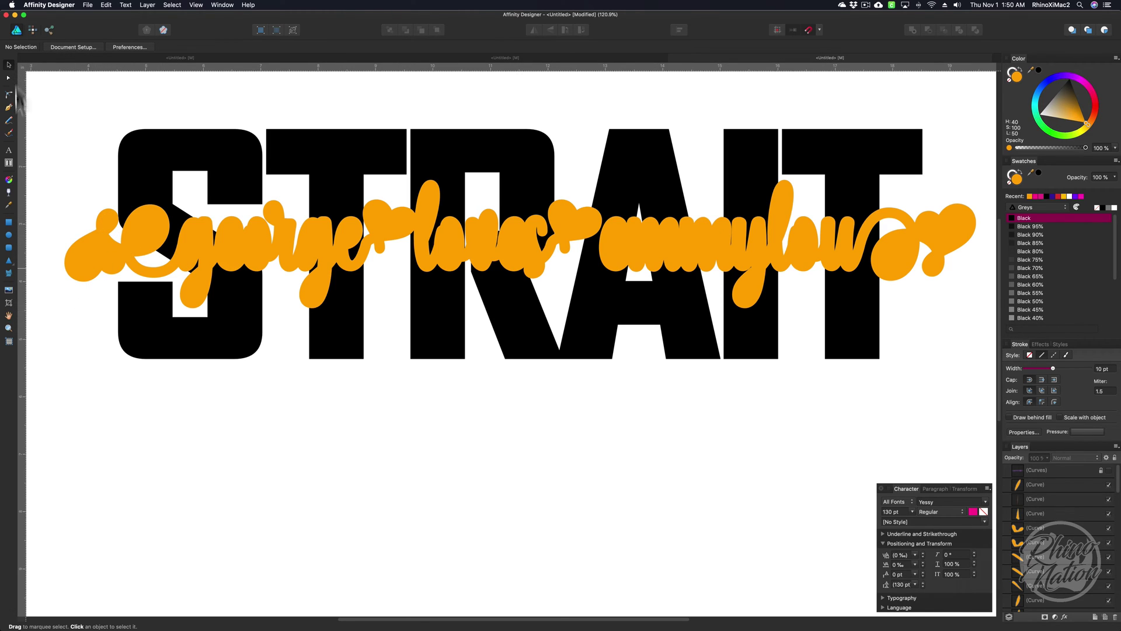
# Step: Combine the george loves outline with its inner pieces to reopen the counters in the starting swash, george and the end of loves
pyautogui.moveTo(72, 295); pyautogui.dragTo(142, 239)
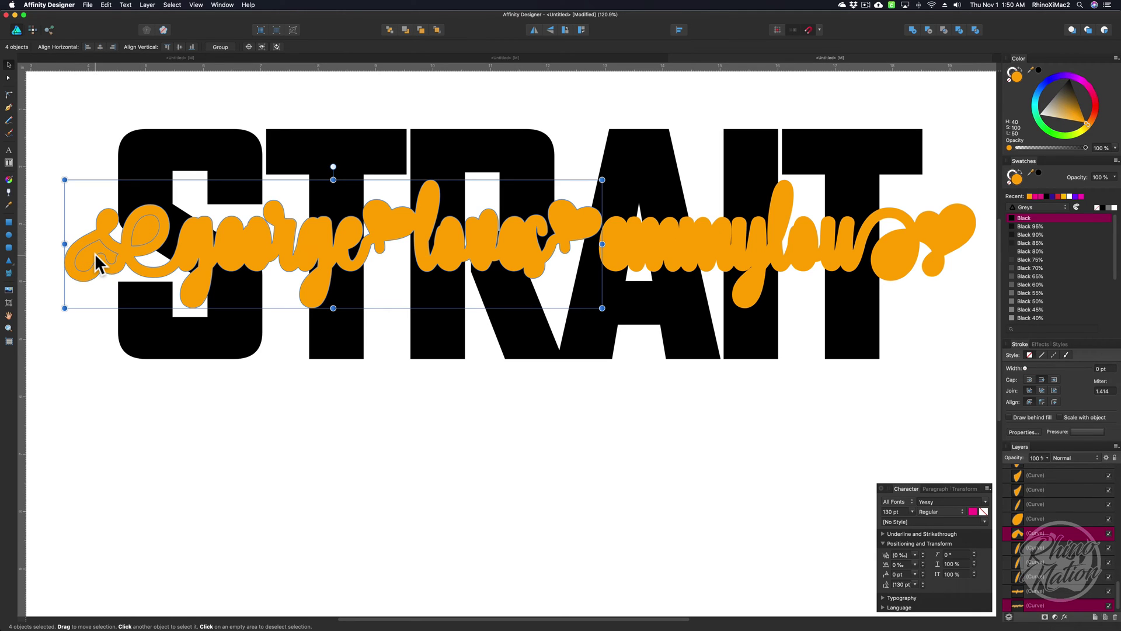
pyautogui.click(976, 28)
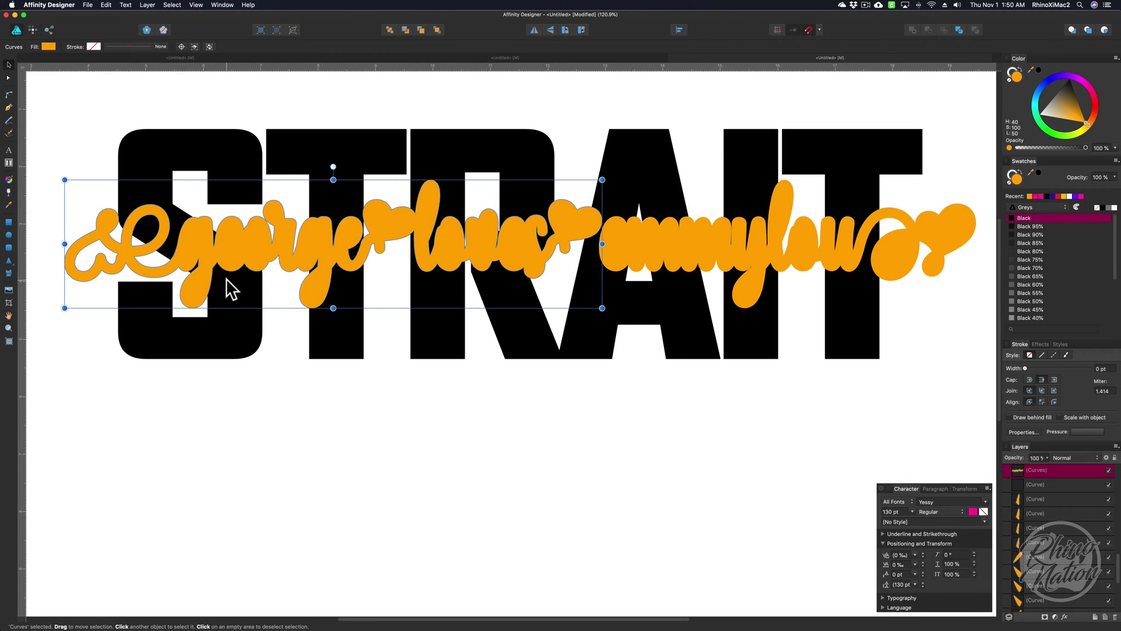
pyautogui.moveTo(225, 321); pyautogui.dragTo(235, 245)
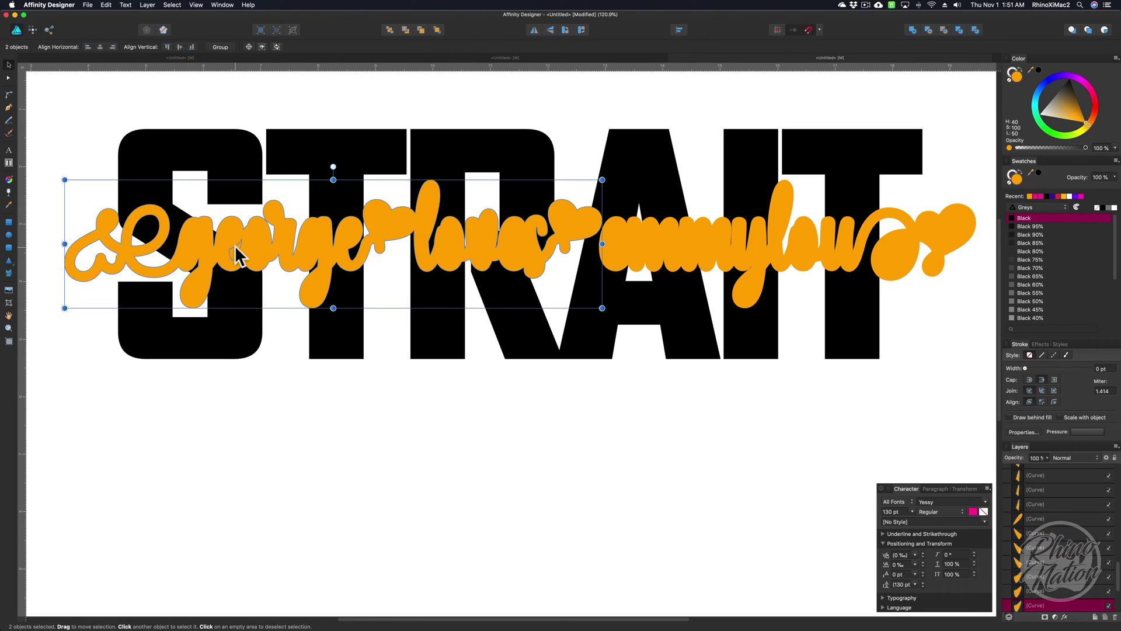
pyautogui.click(976, 30)
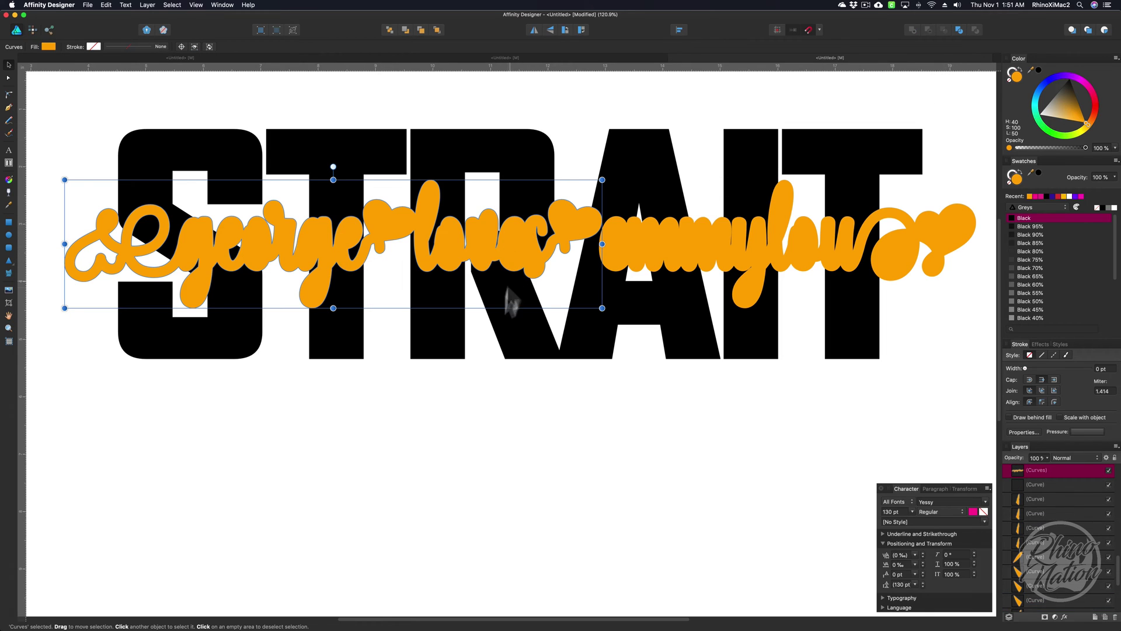
pyautogui.keyDown('shift'); pyautogui.click(515, 250); pyautogui.keyUp('shift')
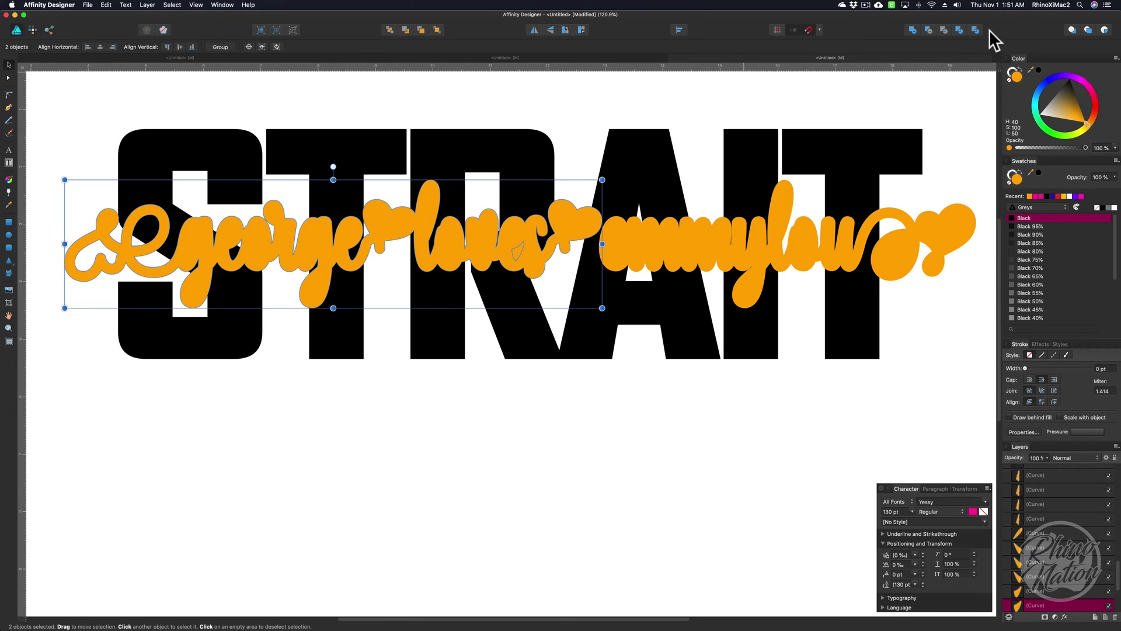
pyautogui.click(975, 29)
# Step: Combine the emmylou outline with its inner pieces to reopen the first e and the ending heart swash
pyautogui.click(620, 261)
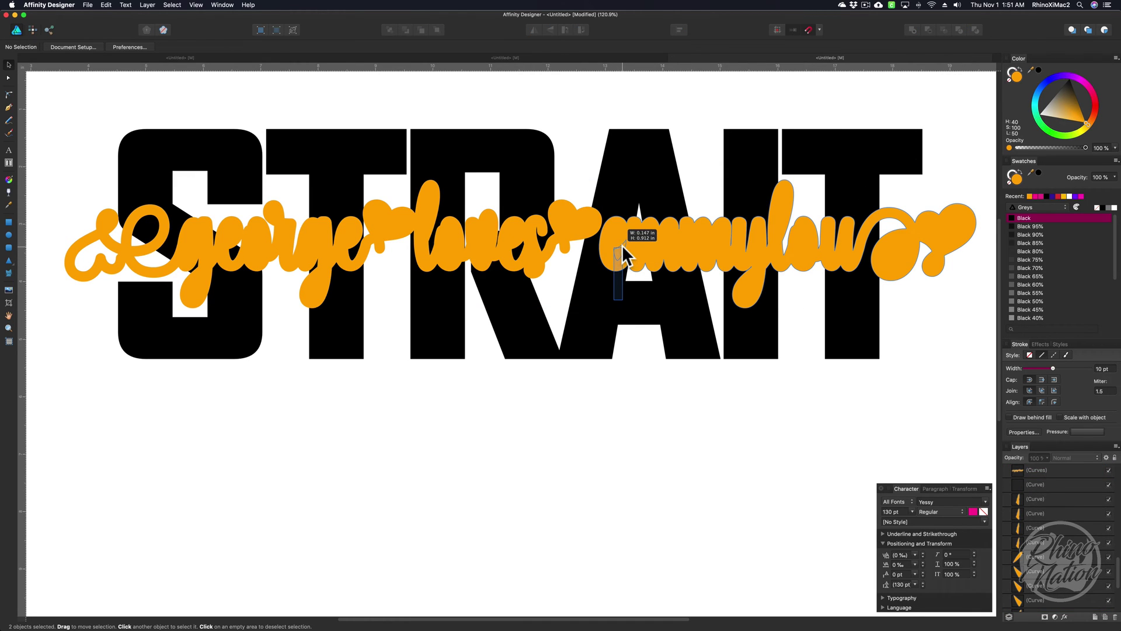
pyautogui.keyDown('shift'); pyautogui.click(622, 245); pyautogui.keyUp('shift')
pyautogui.click(979, 30)
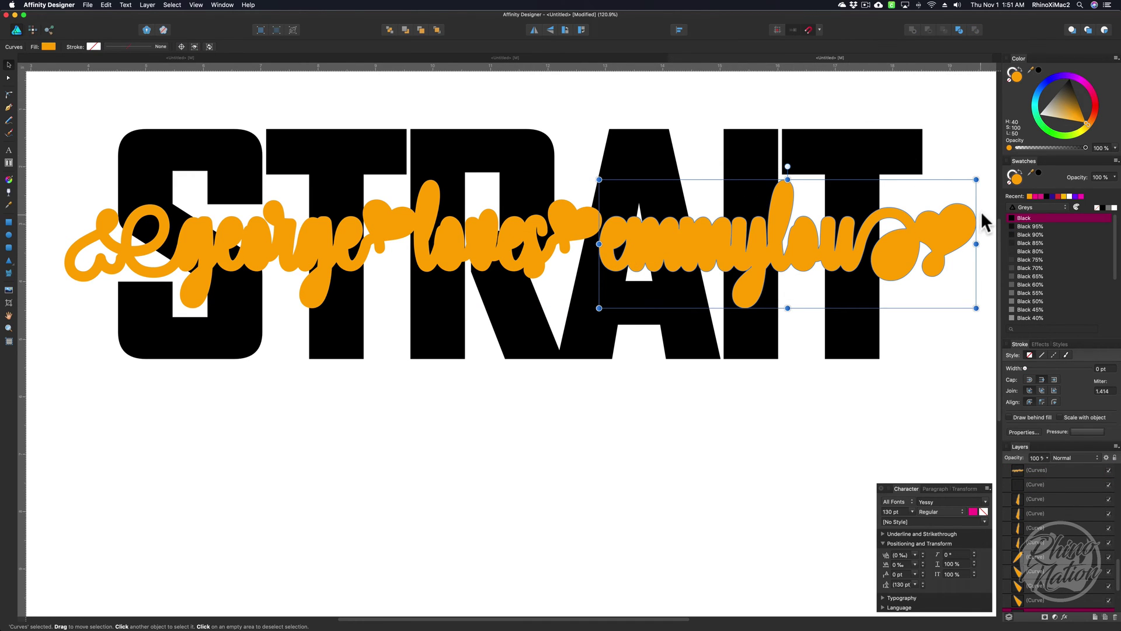
pyautogui.moveTo(984, 209); pyautogui.dragTo(908, 256)
pyautogui.click(975, 29)
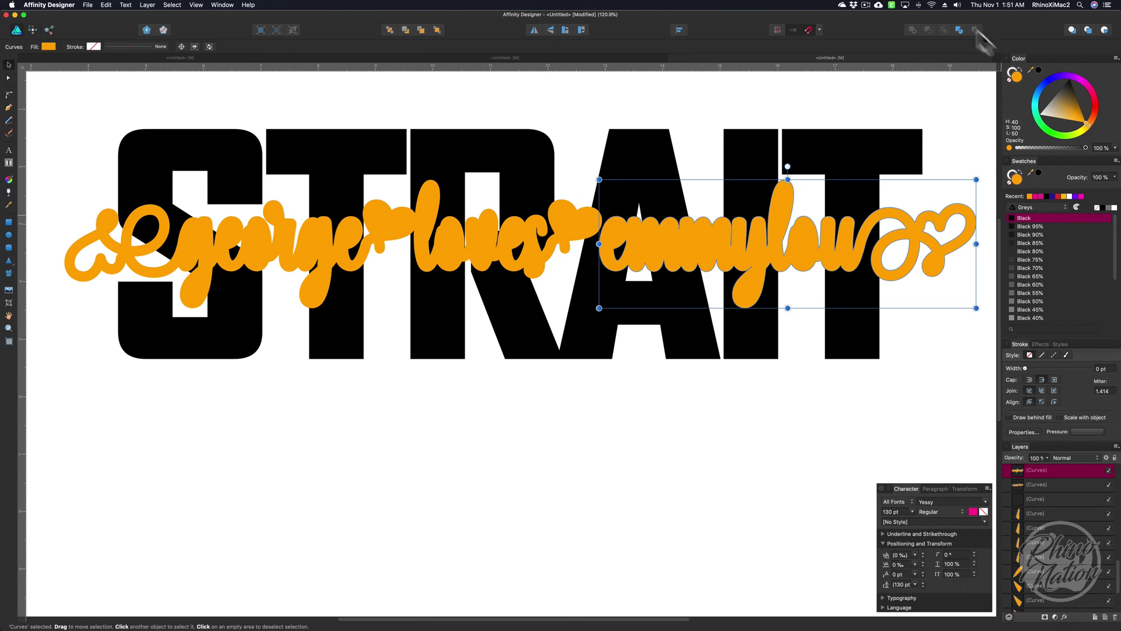
# Step: Combine the george loves outline with the inner pieces of the two small hearts between the words to reopen them
pyautogui.moveTo(384, 188); pyautogui.dragTo(390, 229)
pyautogui.moveTo(389, 184); pyautogui.dragTo(395, 224)
pyautogui.click(976, 30)
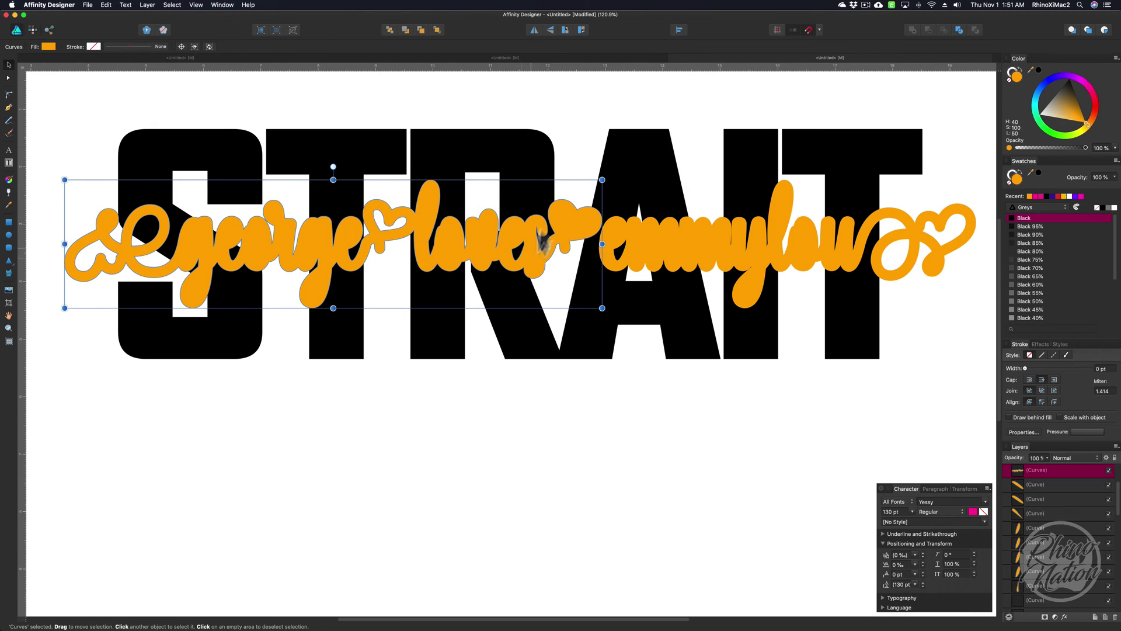
pyautogui.keyDown('shift'); pyautogui.click(570, 225); pyautogui.keyUp('shift')
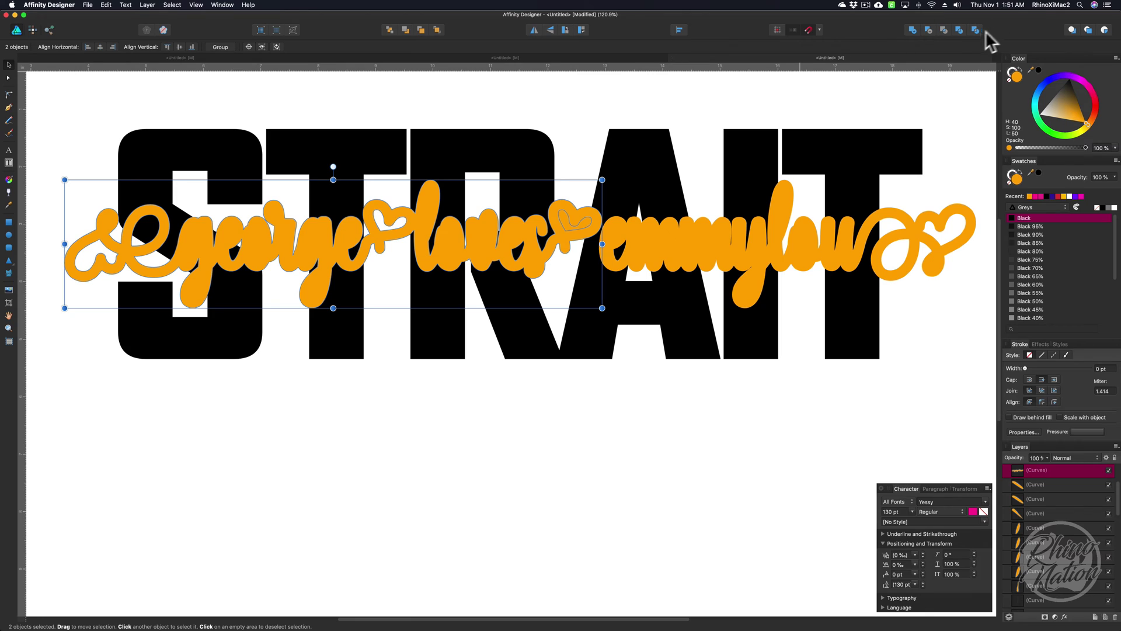
pyautogui.click(976, 30)
pyautogui.click(946, 163)
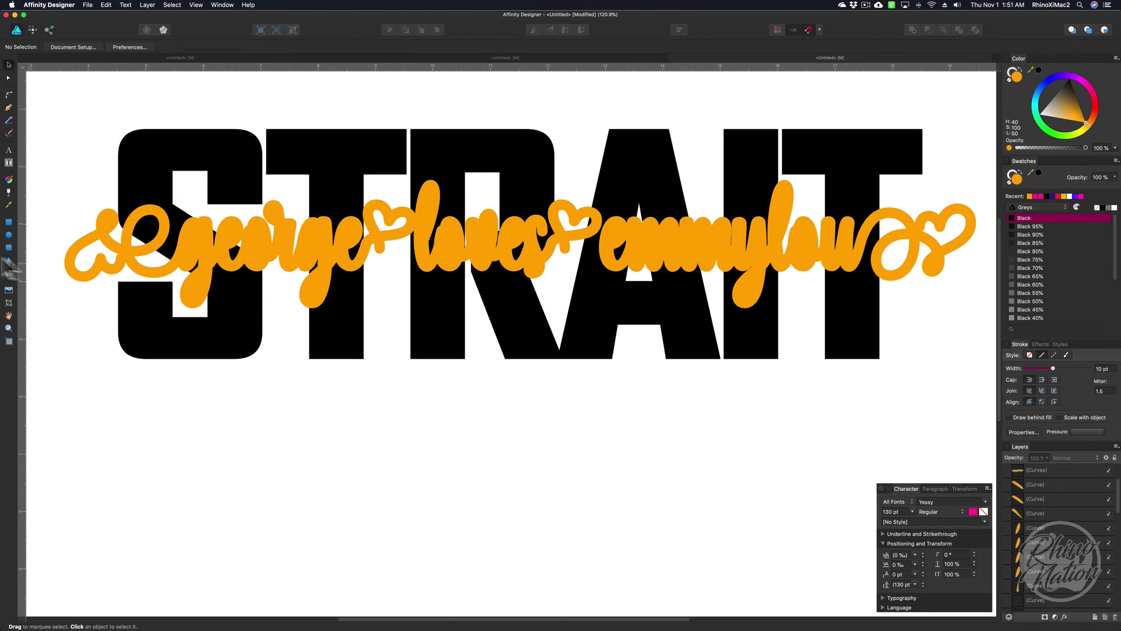
# Step: Merge all the orange outline pieces into a single curves object with the Add operation
pyautogui.moveTo(47, 190); pyautogui.dragTo(984, 345)
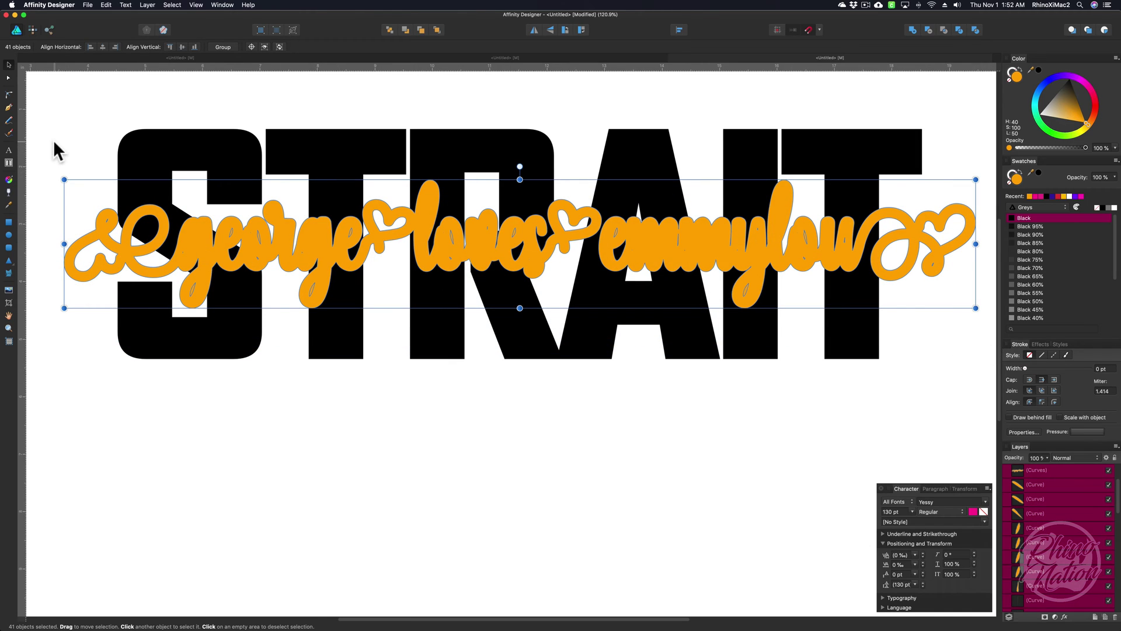
pyautogui.moveTo(39, 147); pyautogui.dragTo(983, 339)
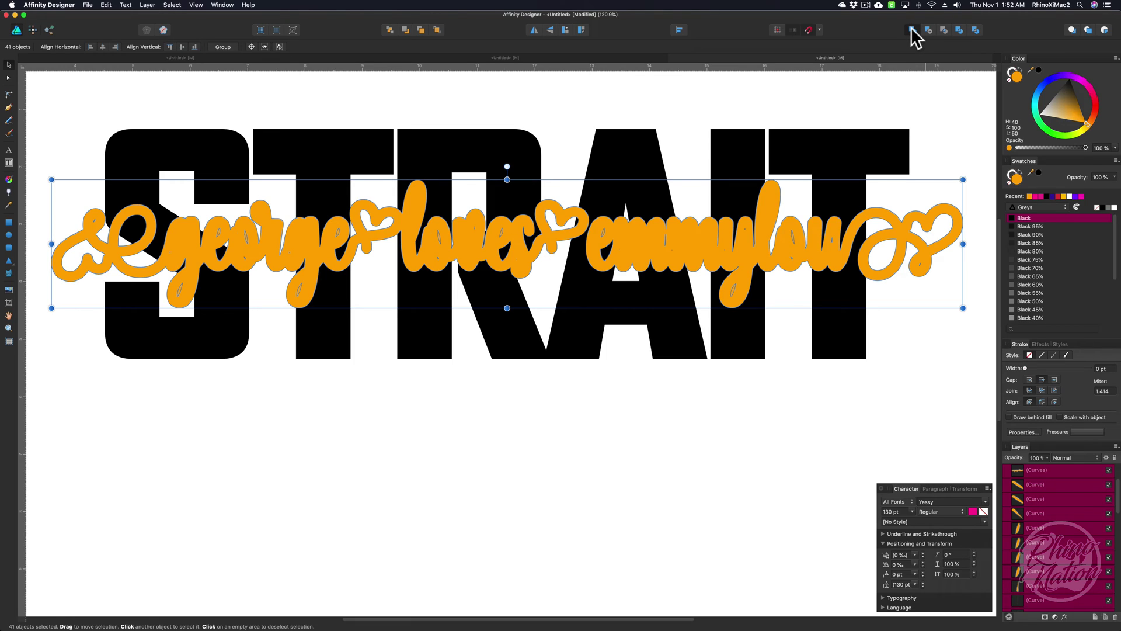
pyautogui.click(913, 30)
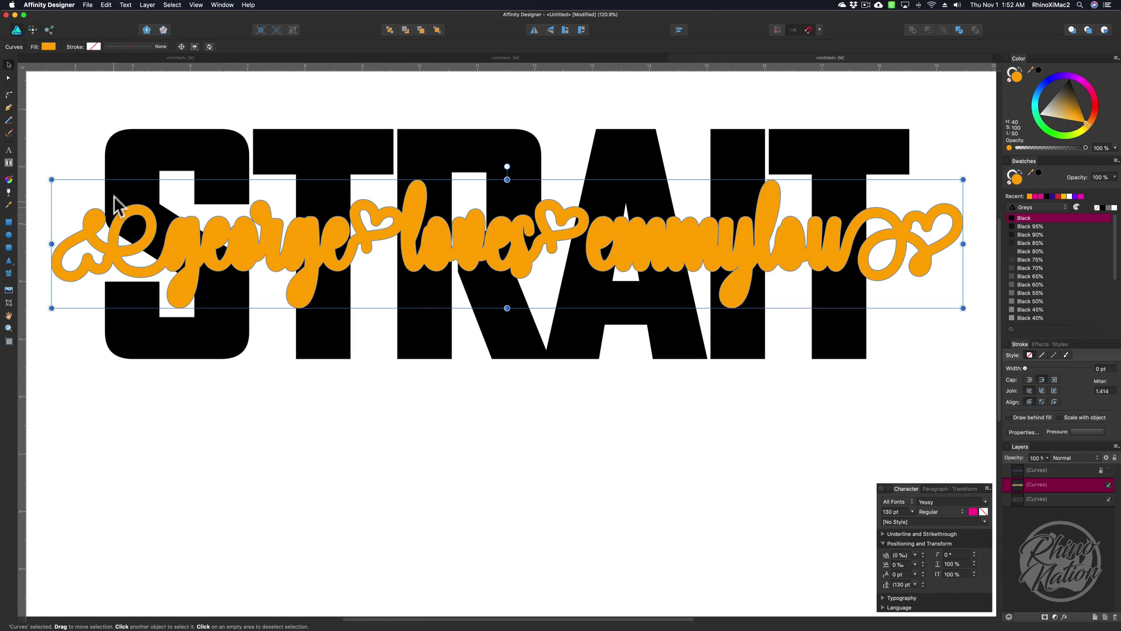
# Step: Subtract the merged orange outline from the STRAIT lettering and show the purple script again
pyautogui.keyDown('shift'); pyautogui.click(159, 142); pyautogui.keyUp('shift')
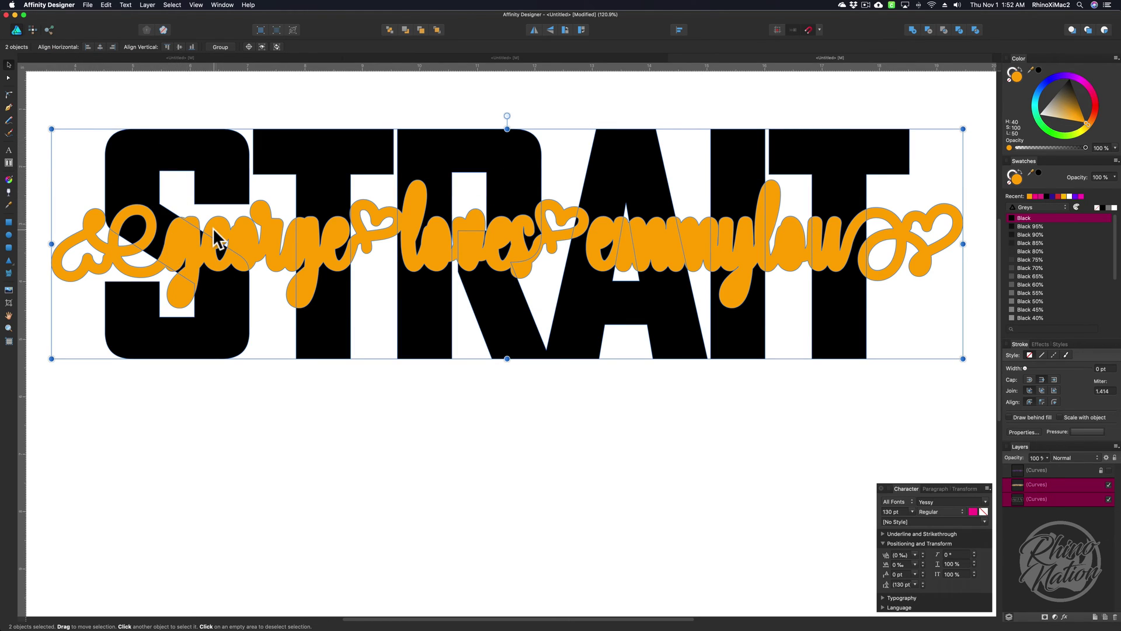
pyautogui.click(928, 30)
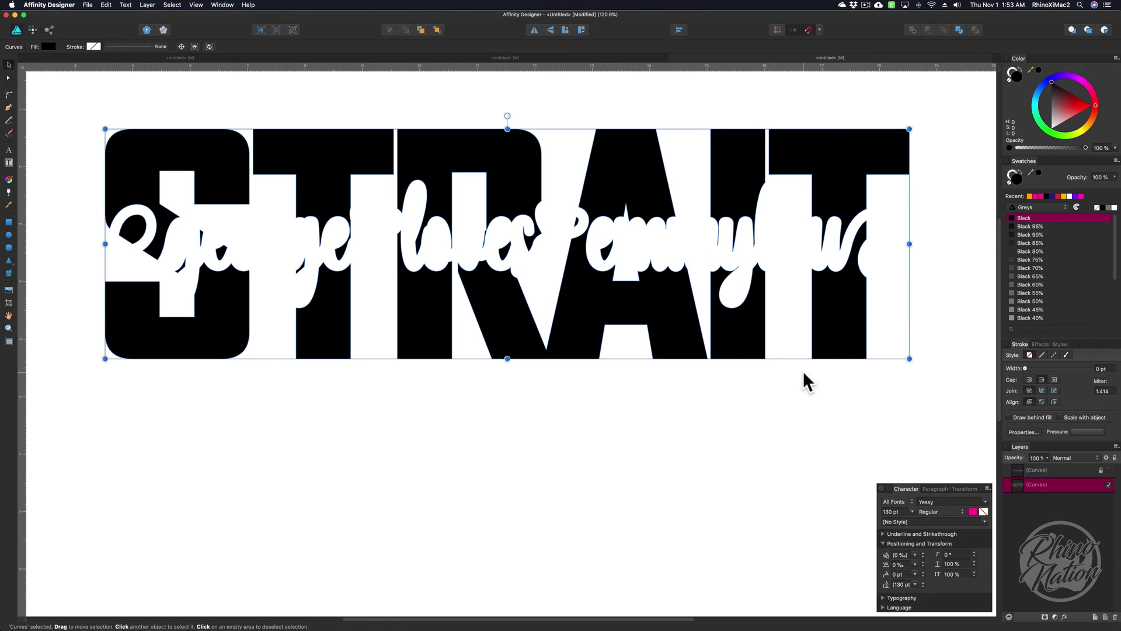
pyautogui.click(1109, 470)
pyautogui.click(371, 408)
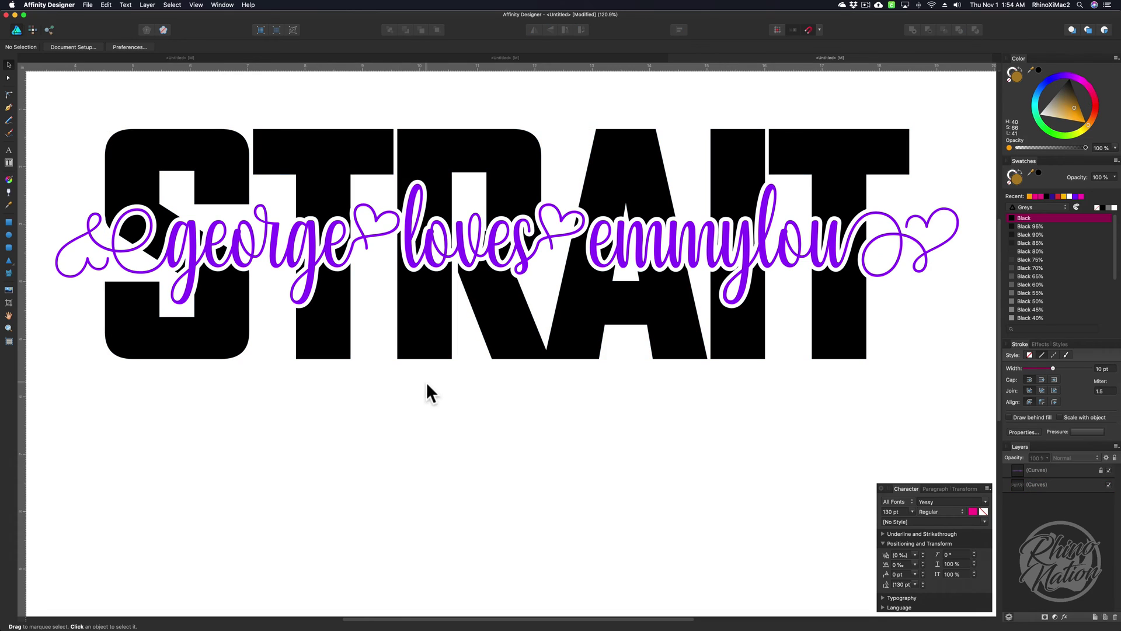
pyautogui.click(210, 163)
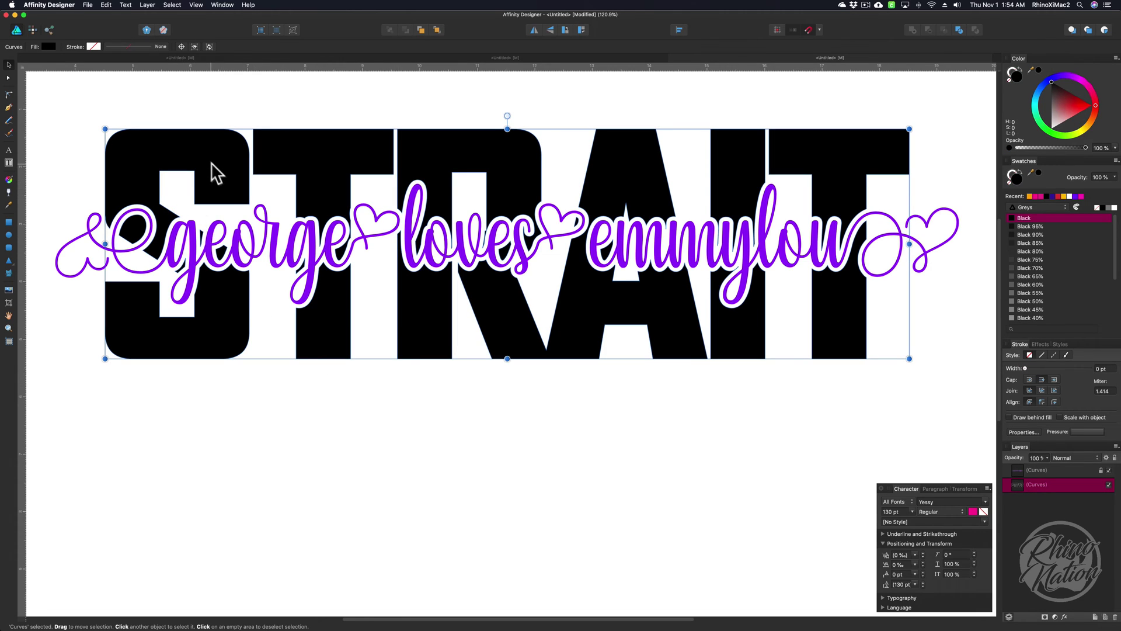
pyautogui.press('super+d')
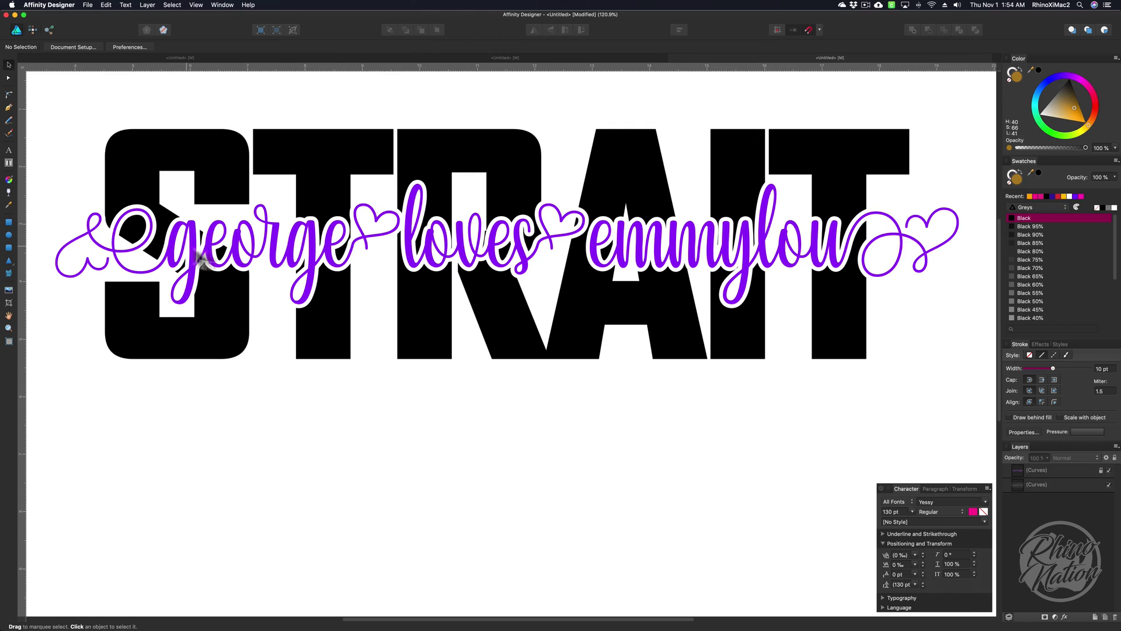
# Step: Unlock the purple script and recolour it pinkish red with hue 338
pyautogui.click(1101, 470)
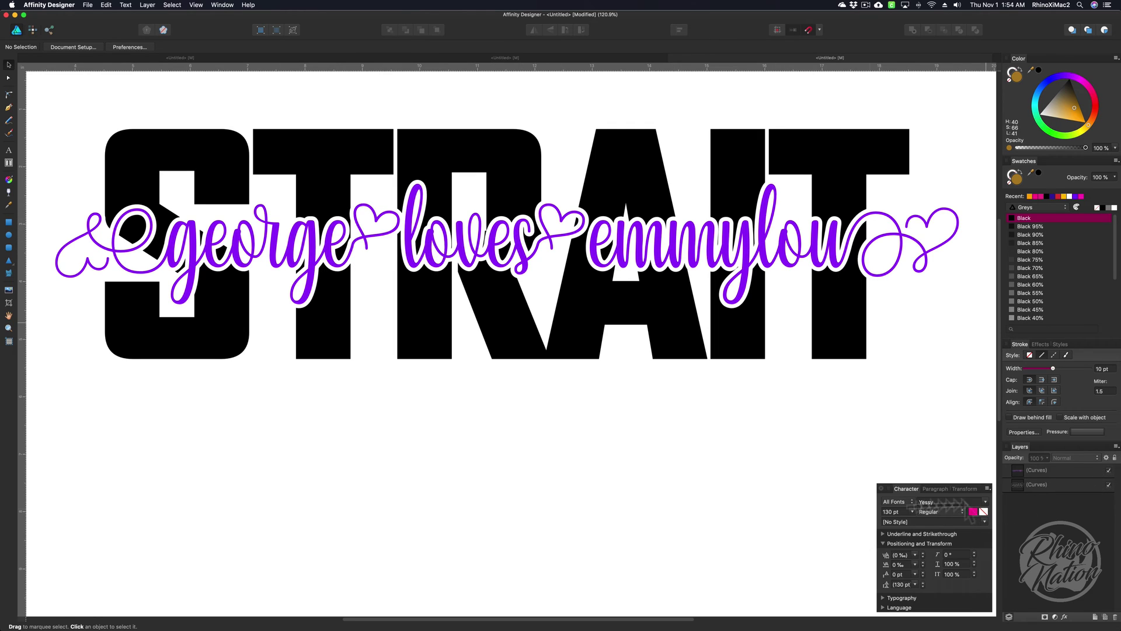
pyautogui.click(771, 220)
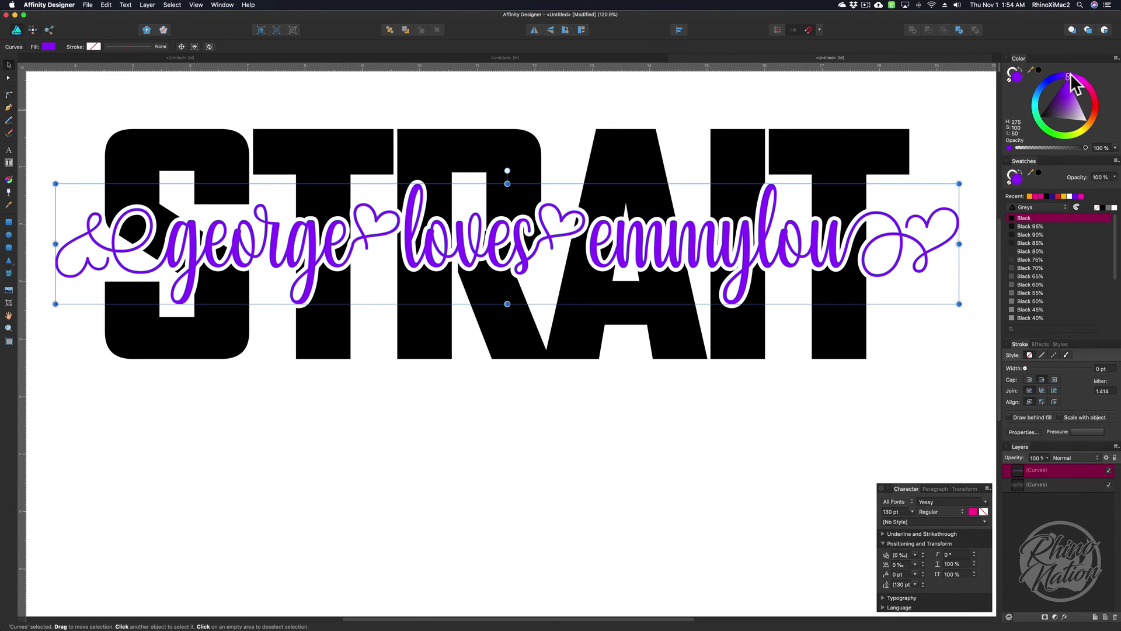
pyautogui.moveTo(1071, 76); pyautogui.dragTo(1092, 95)
pyautogui.press('super+d')
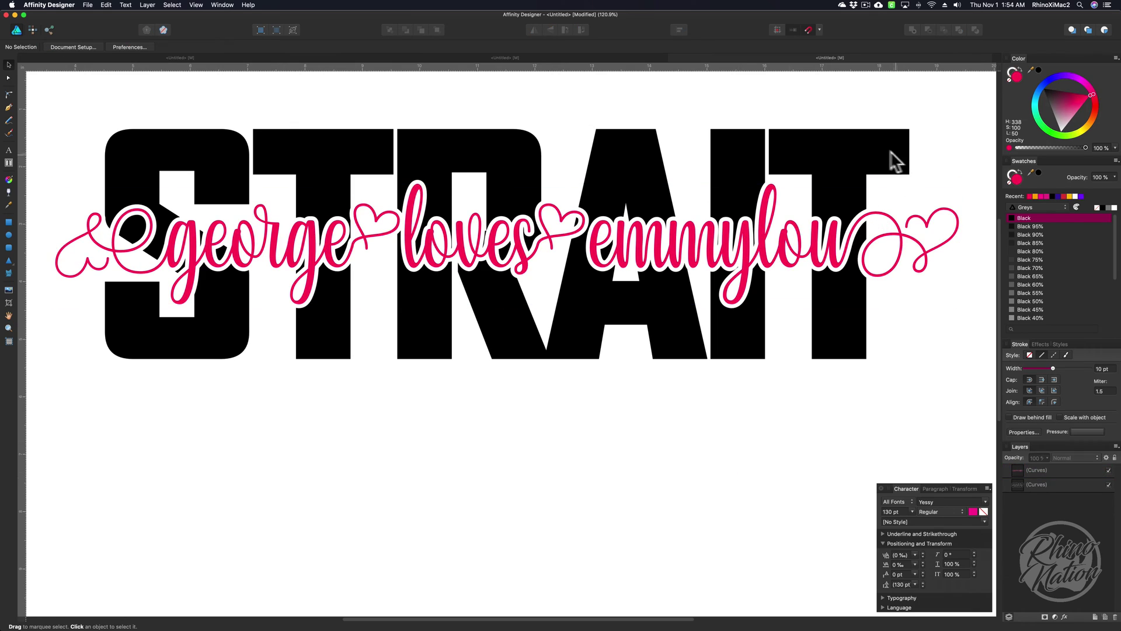
# Step: Try a blue fill with hue 240 on the STRAIT lettering and return it to black
pyautogui.click(856, 147)
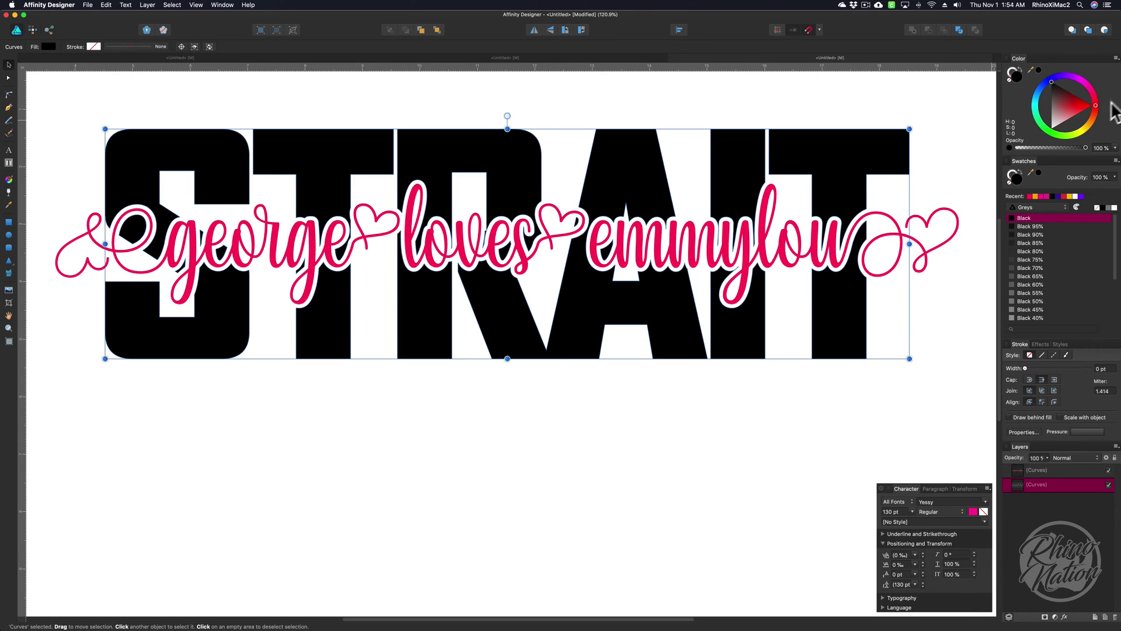
pyautogui.click(1051, 78)
pyautogui.moveTo(1063, 100); pyautogui.dragTo(1054, 89)
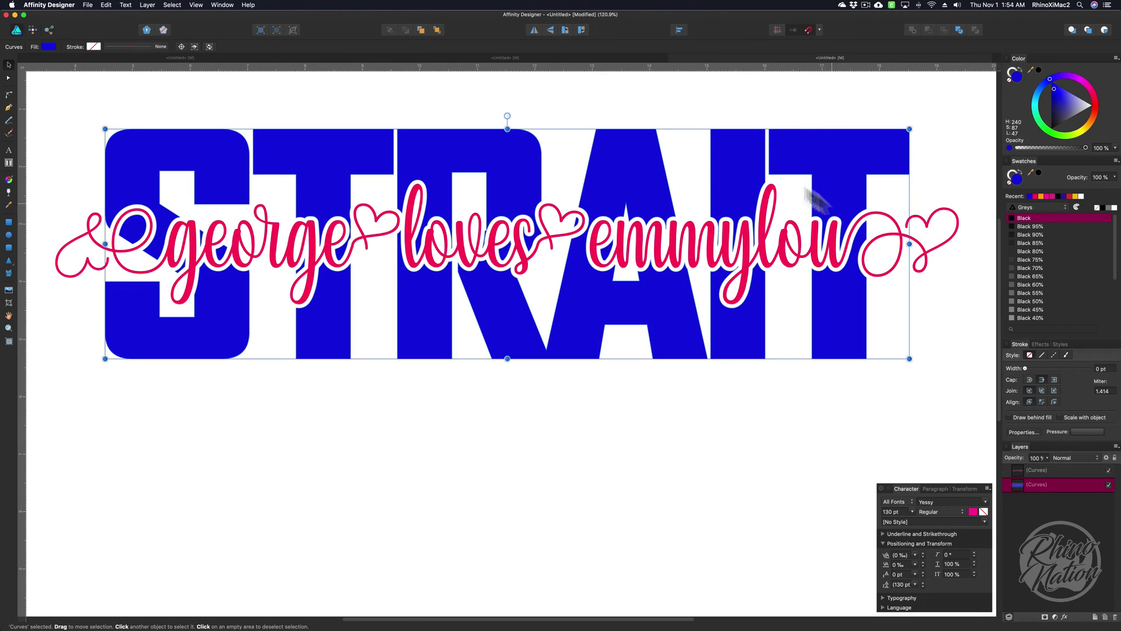
pyautogui.click(1101, 218)
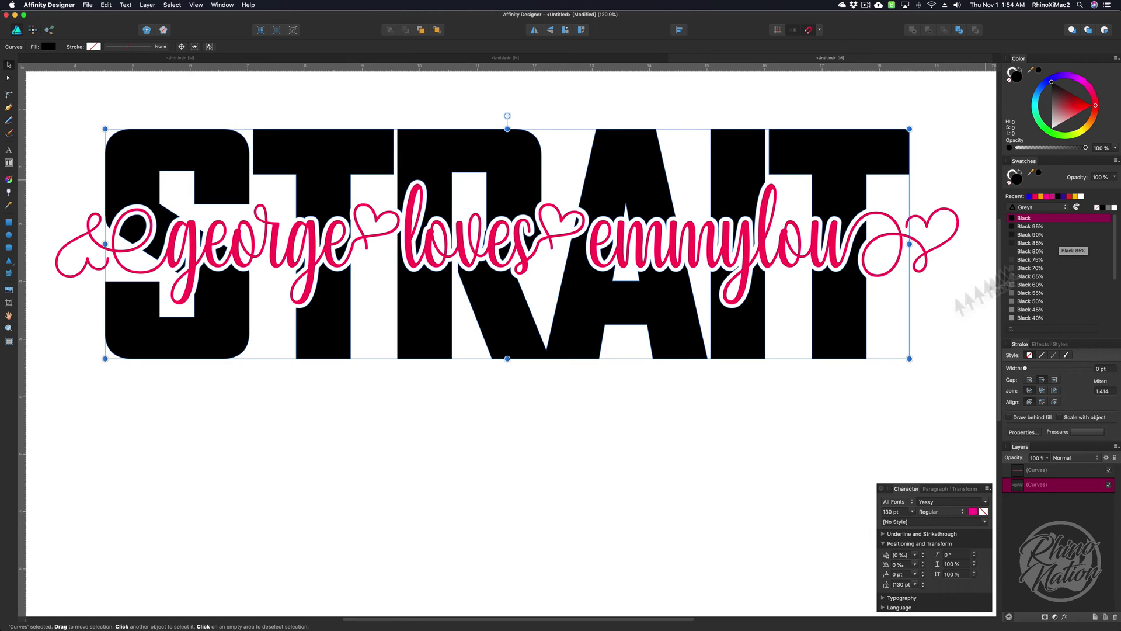
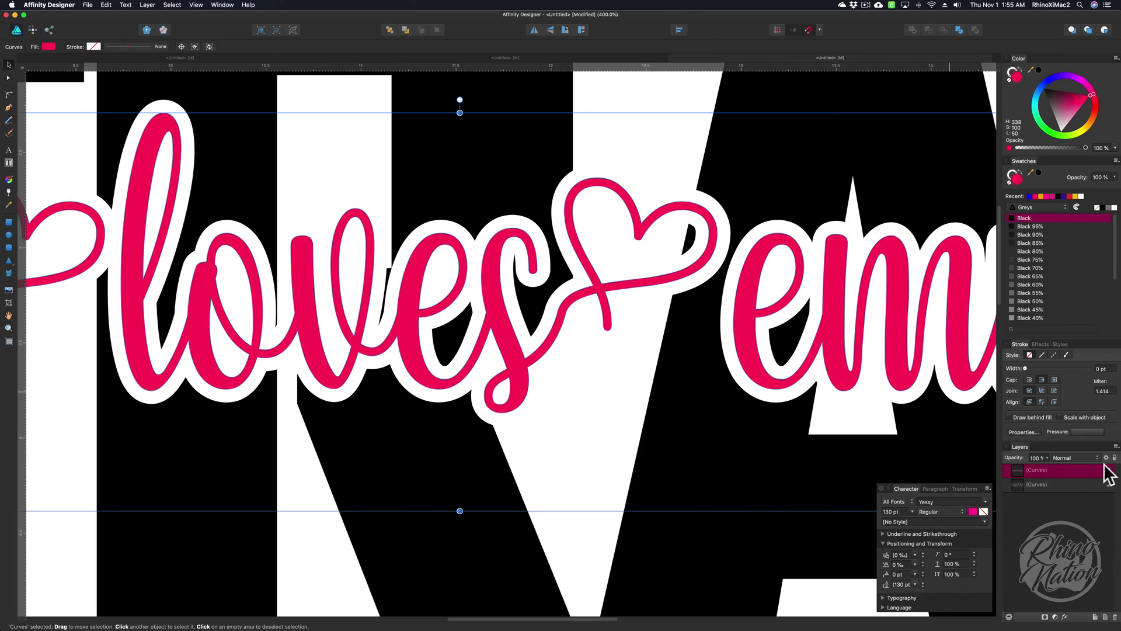
# Step: Lock the pinkish-red script layer and display the nodes of the black STRAIT lettering for editing
pyautogui.click(1101, 470)
pyautogui.click(1063, 484)
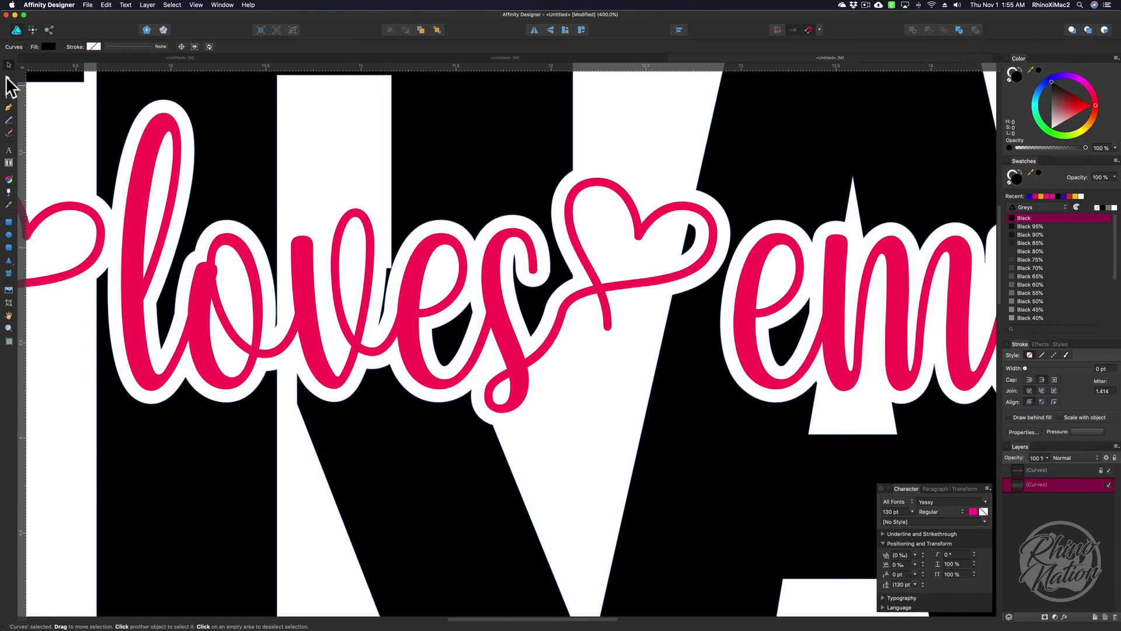
pyautogui.click(8, 78)
pyautogui.press('super+minus')
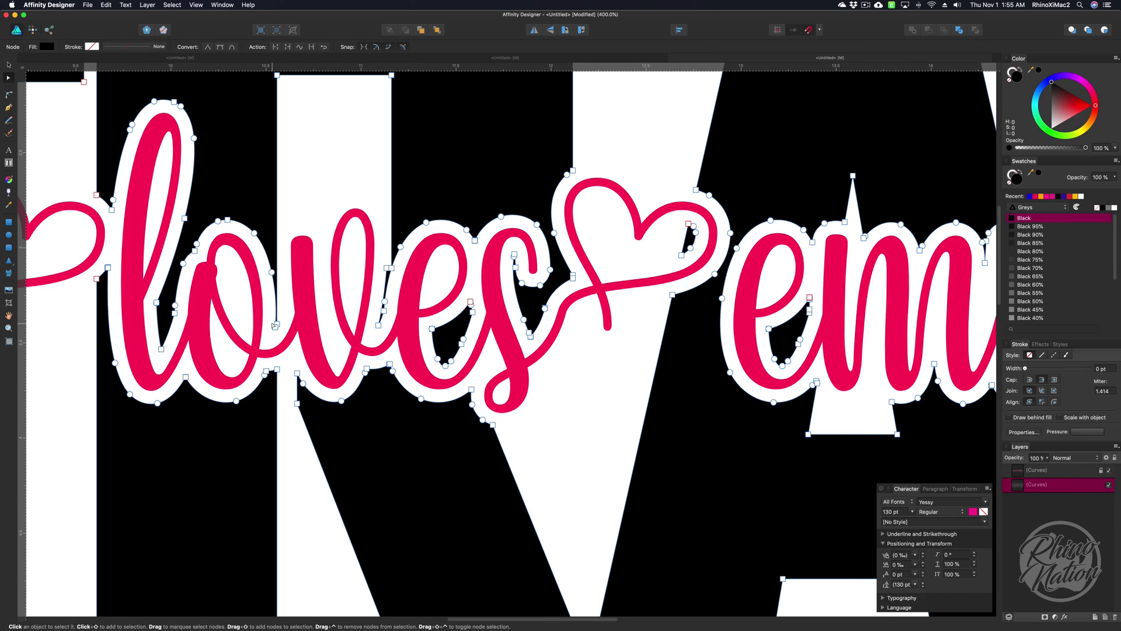
# Step: Delete the nodes forming the thin black sliver between the o and v of loves
pyautogui.click(333, 330)
pyautogui.moveTo(333, 330)
pyautogui.mouseDown()
pyautogui.moveTo(345, 143)
pyautogui.moveTo(337, 330)
pyautogui.mouseUp()
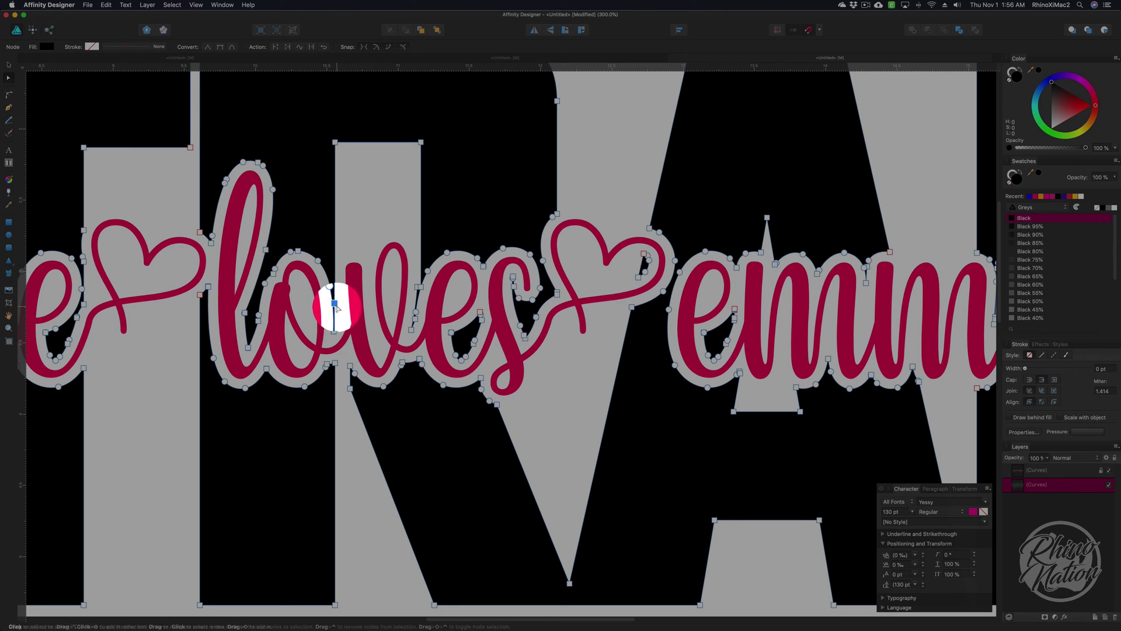
pyautogui.click(335, 305)
pyautogui.moveTo(334, 304); pyautogui.dragTo(332, 327)
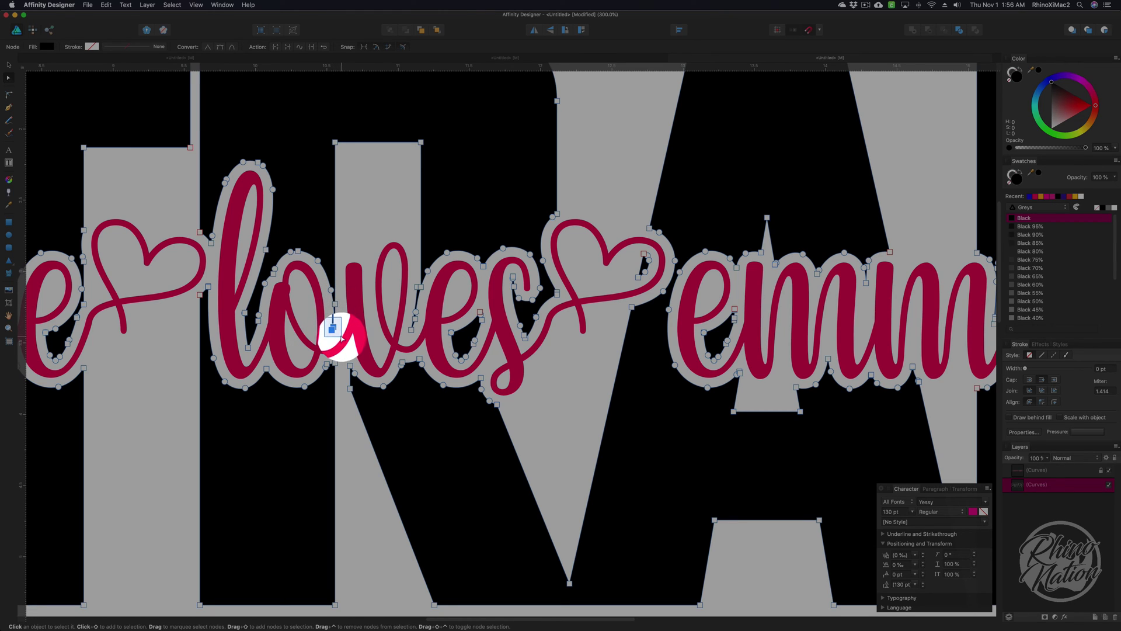
pyautogui.click(336, 289)
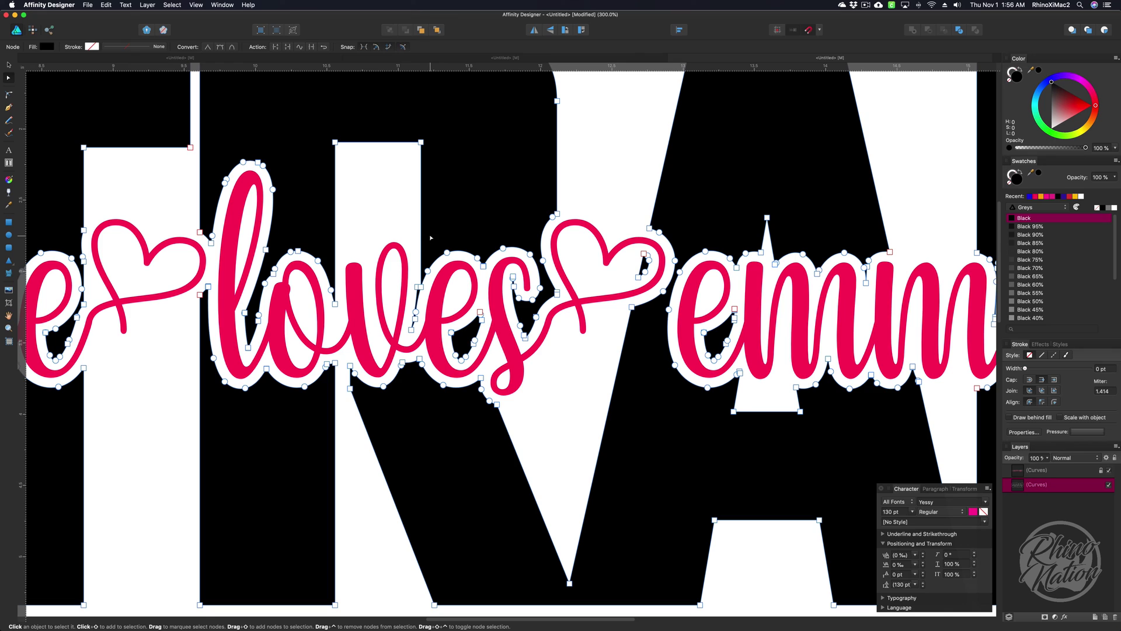
# Step: Delete the nodes forming the thin black sliver between the v and e of loves
pyautogui.click(414, 280)
pyautogui.click(417, 275)
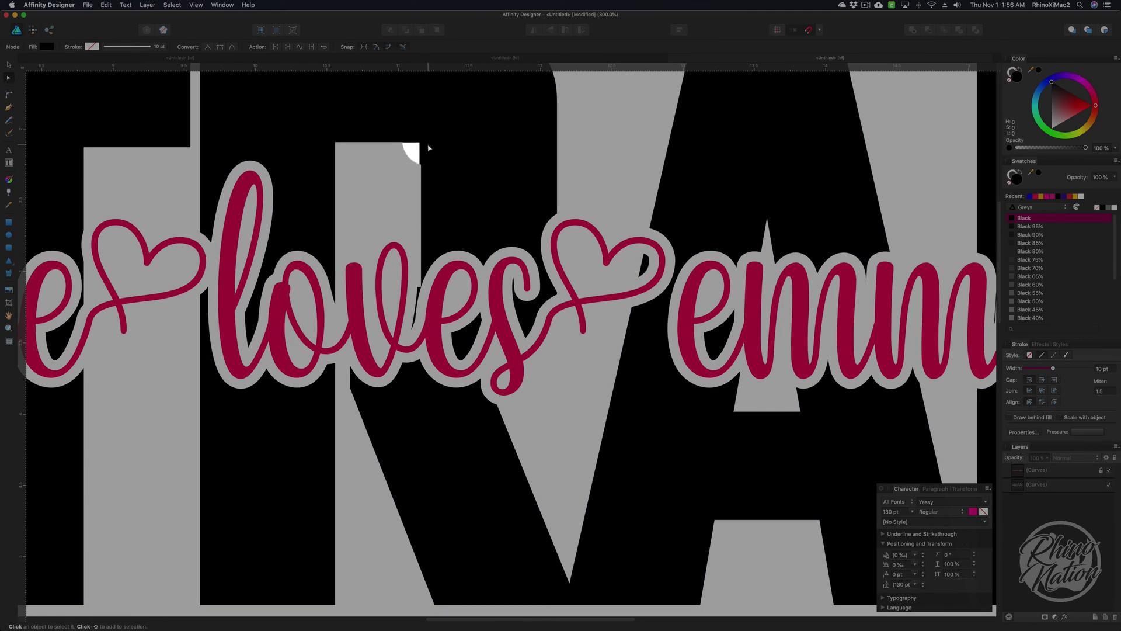
pyautogui.click(419, 284)
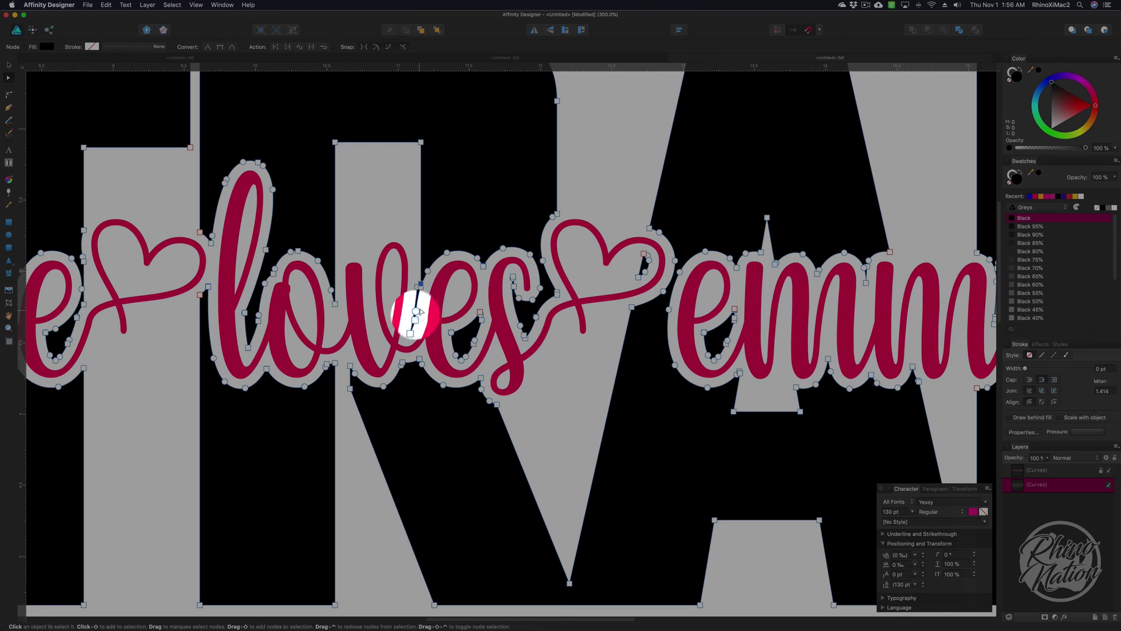
pyautogui.moveTo(408, 338); pyautogui.dragTo(431, 289)
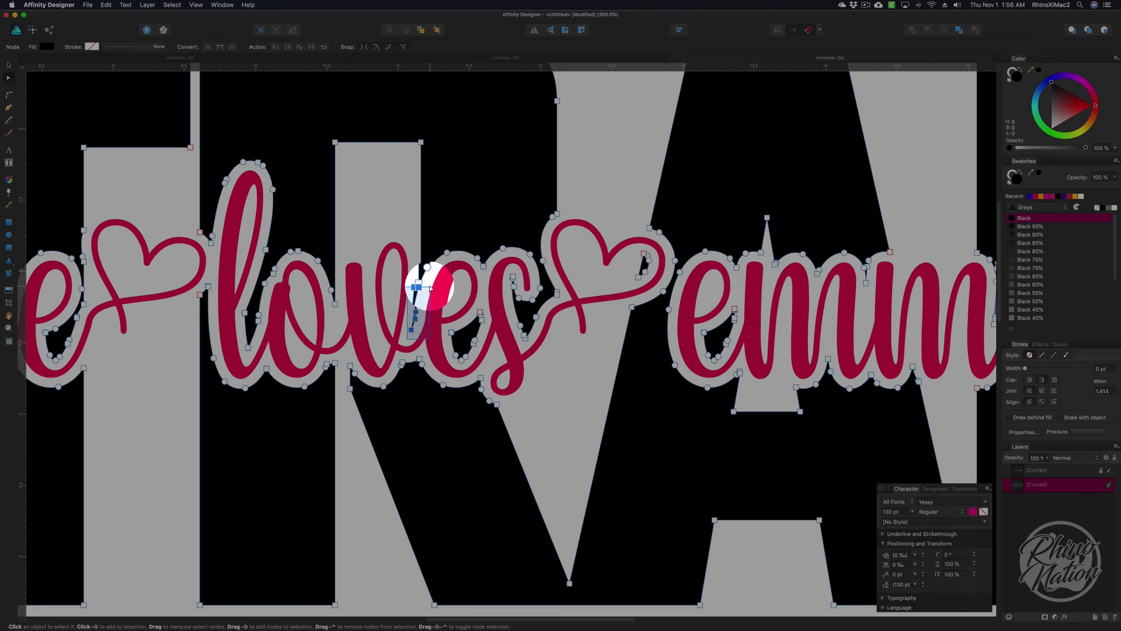
pyautogui.press('Delete')
pyautogui.click(427, 207)
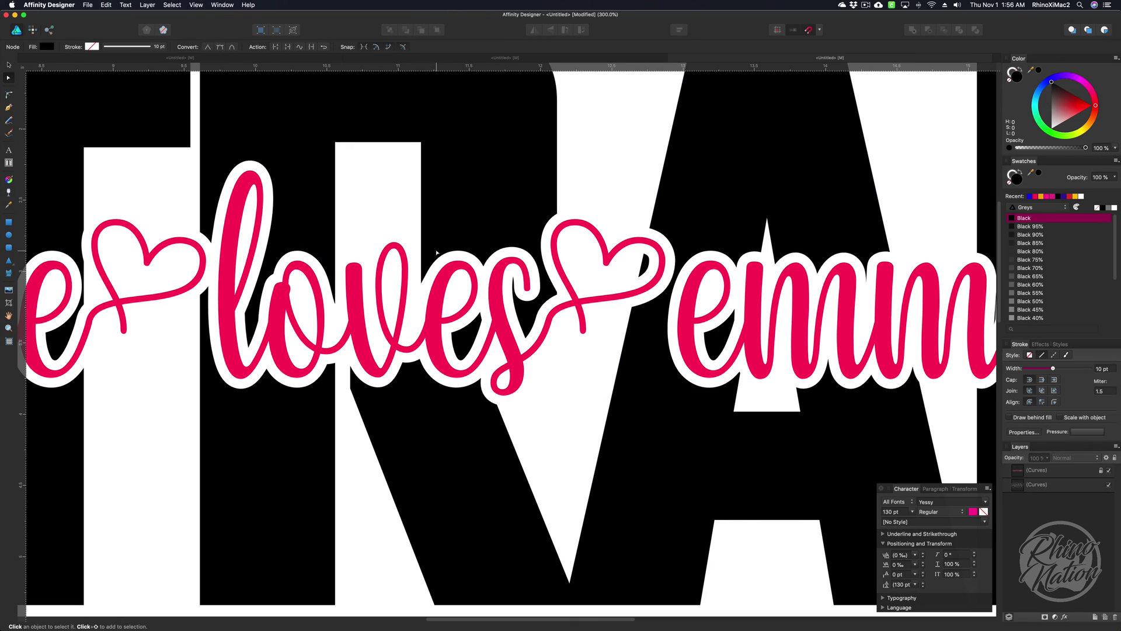
# Step: Delete the nodes forming the black sliver between the second m and the y of emmylou
pyautogui.hscroll(10, 596, 349)
pyautogui.click(355, 312)
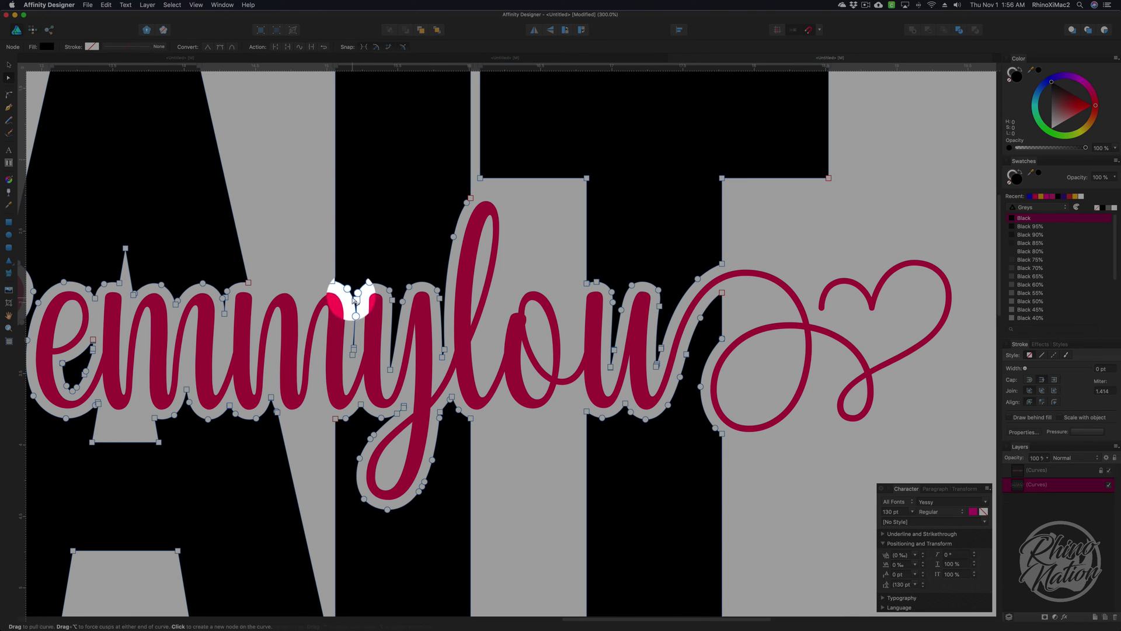
pyautogui.click(352, 353)
pyautogui.moveTo(349, 365); pyautogui.dragTo(368, 286)
pyautogui.press('Escape')
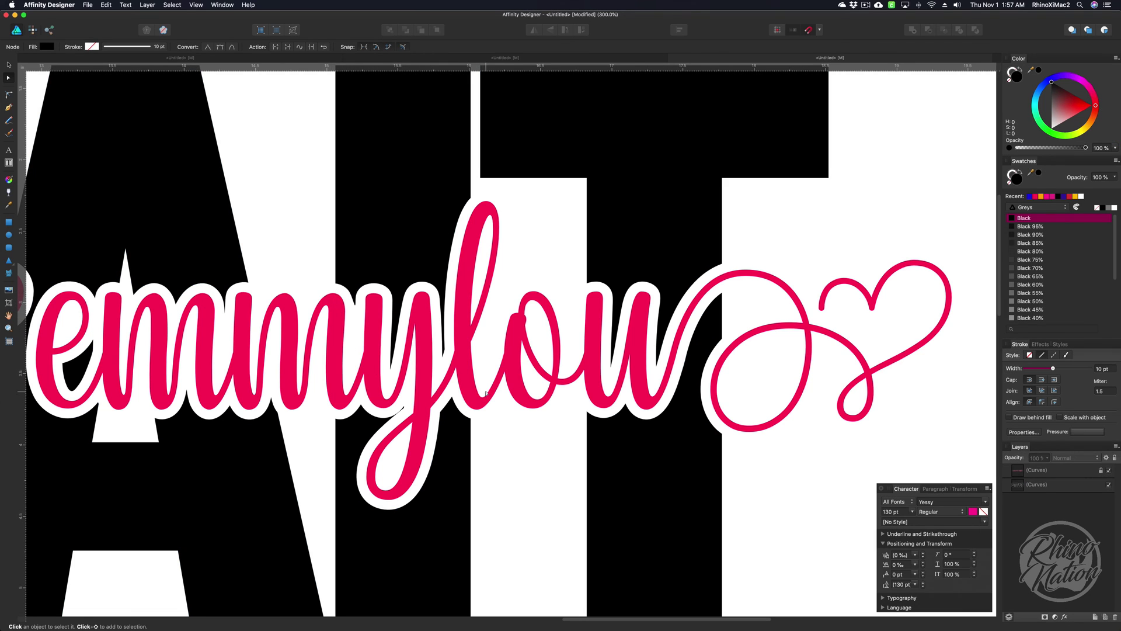
# Step: Clean up the nodes of the small black point beside the y's descender in emmylou
pyautogui.click(395, 417)
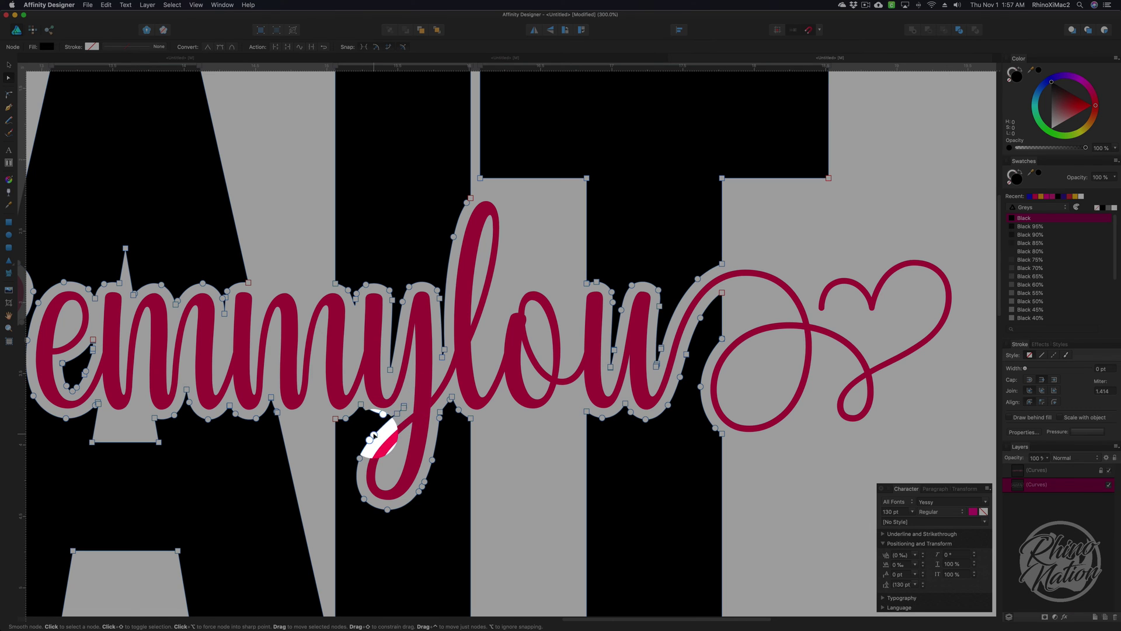
pyautogui.click(400, 412)
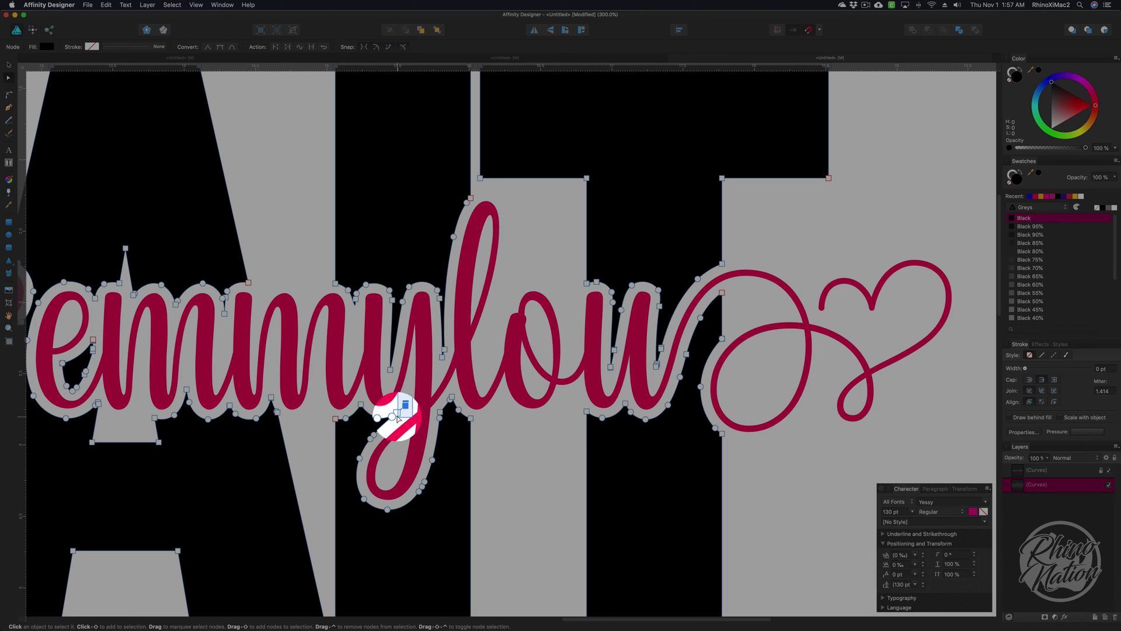
pyautogui.moveTo(395, 418); pyautogui.dragTo(393, 416)
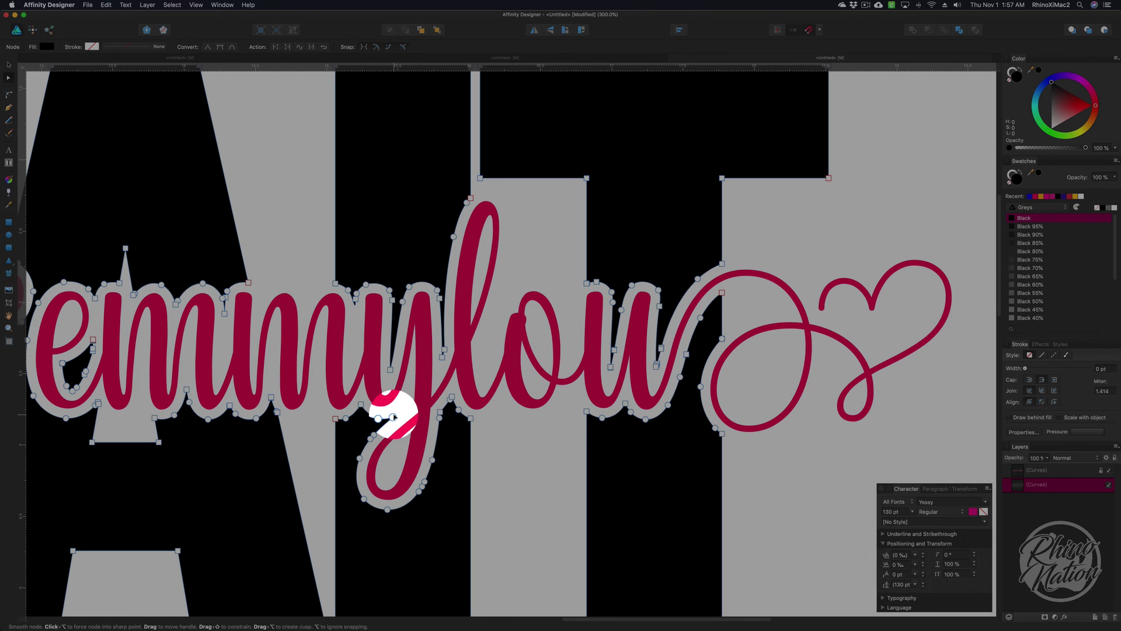
pyautogui.press('Escape')
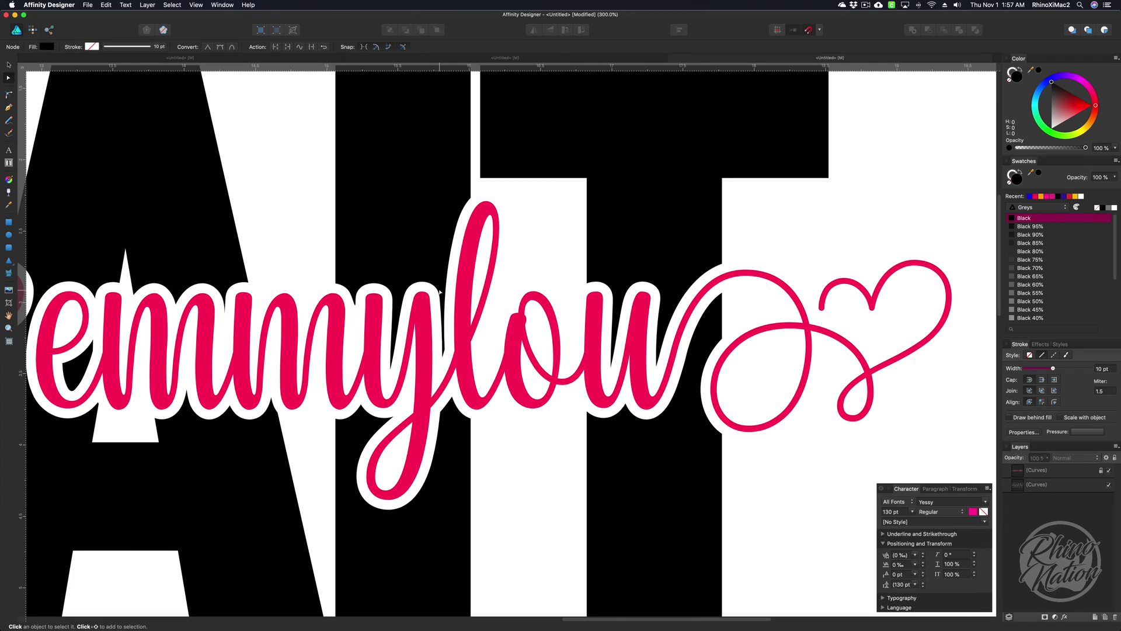
# Step: Delete the nodes at the tip of the black sliver between the y and l of emmylou, then fit the whole design in view
pyautogui.click(440, 292)
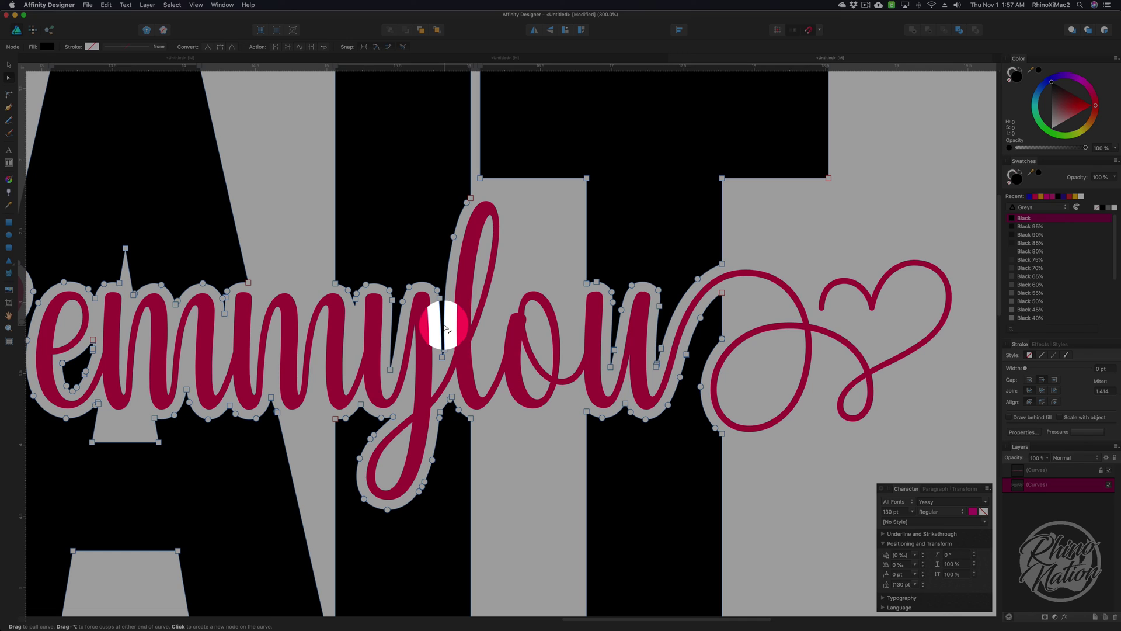
pyautogui.moveTo(436, 340); pyautogui.dragTo(447, 363)
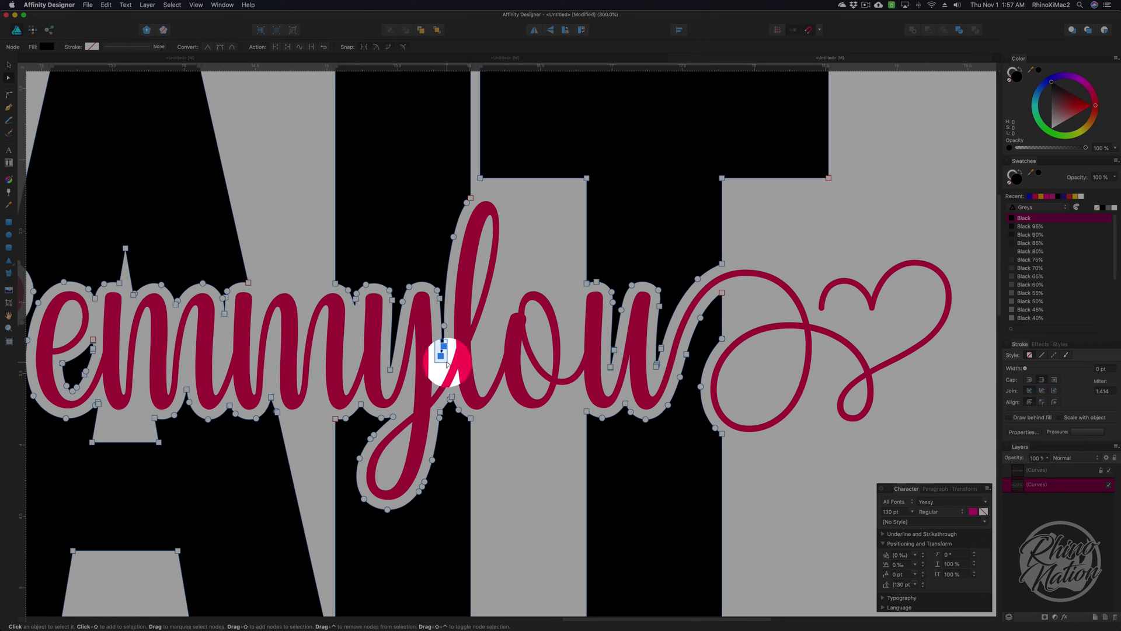
pyautogui.press('Delete')
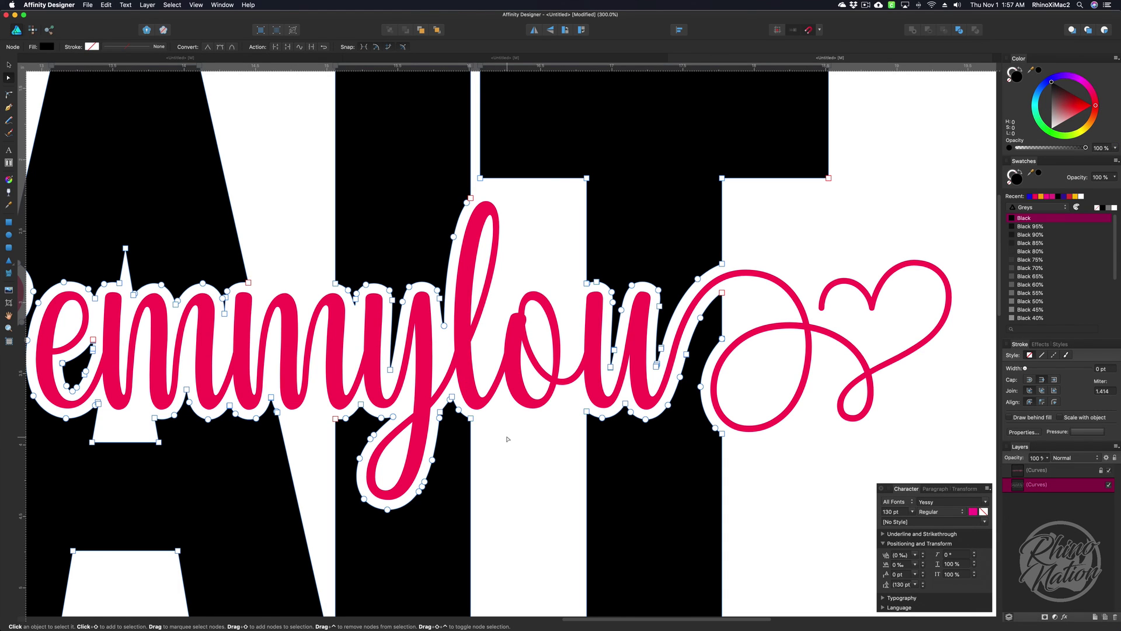
pyautogui.click(507, 440)
pyautogui.press('z')
pyautogui.press('super+0')
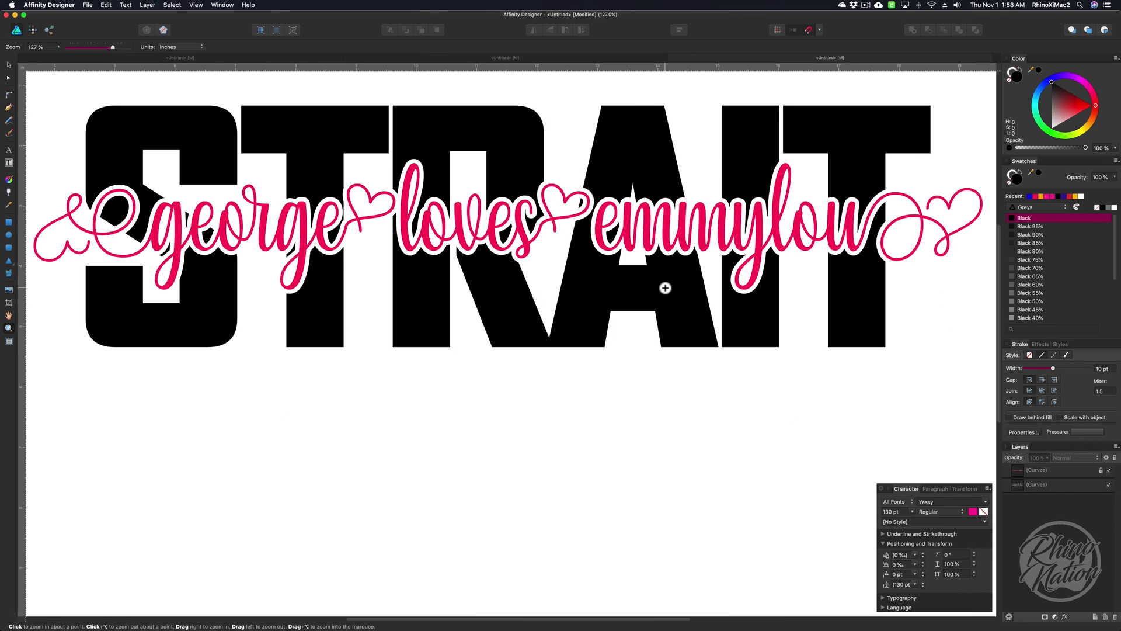